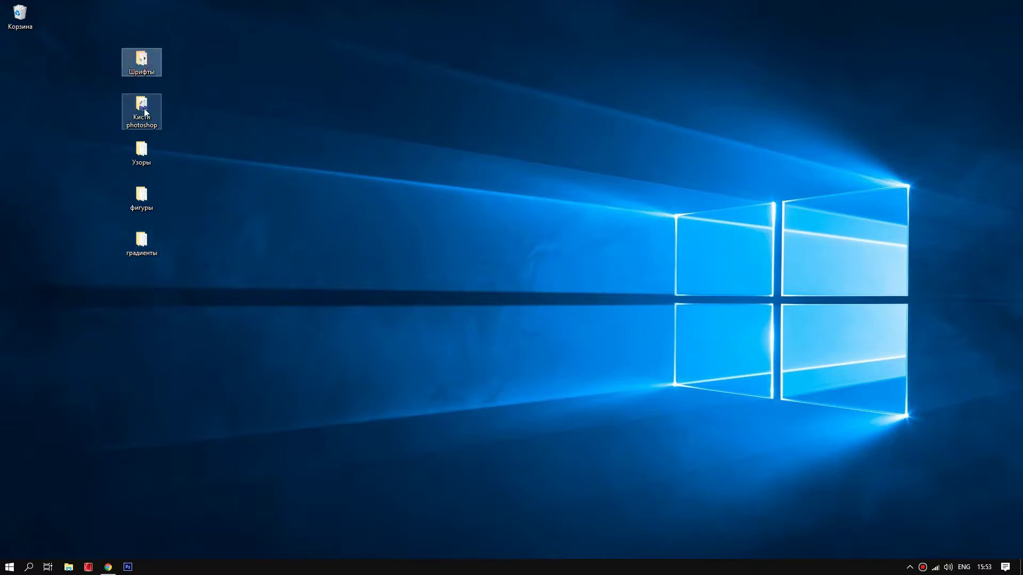
Step: Select the Узоры and фигуры resource folders on the desktop
{"action": "left_click", "coordinate": [140, 151]}
{"action": "left_click", "coordinate": [136, 209]}
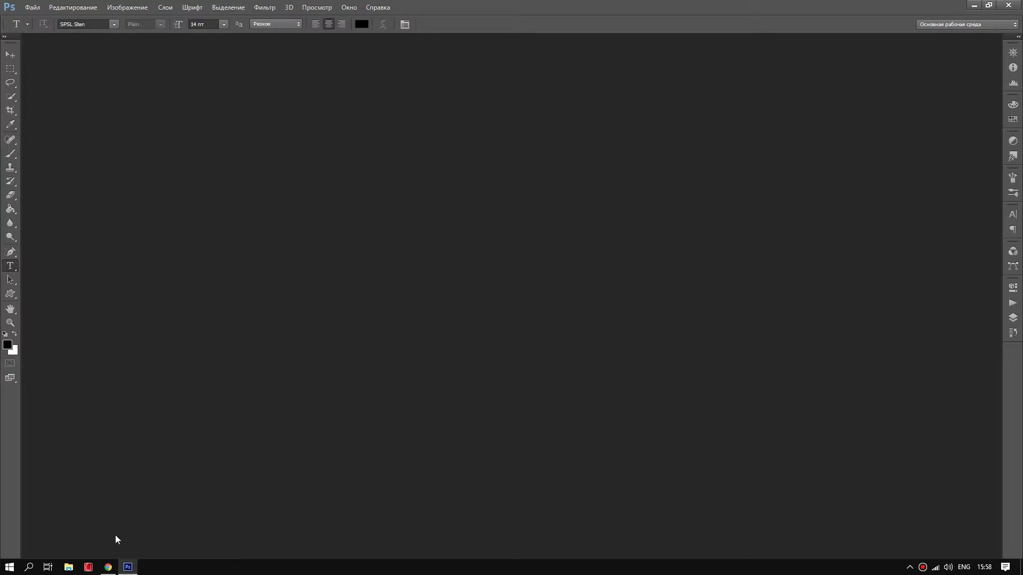
{"action": "left_click", "coordinate": [109, 568]}
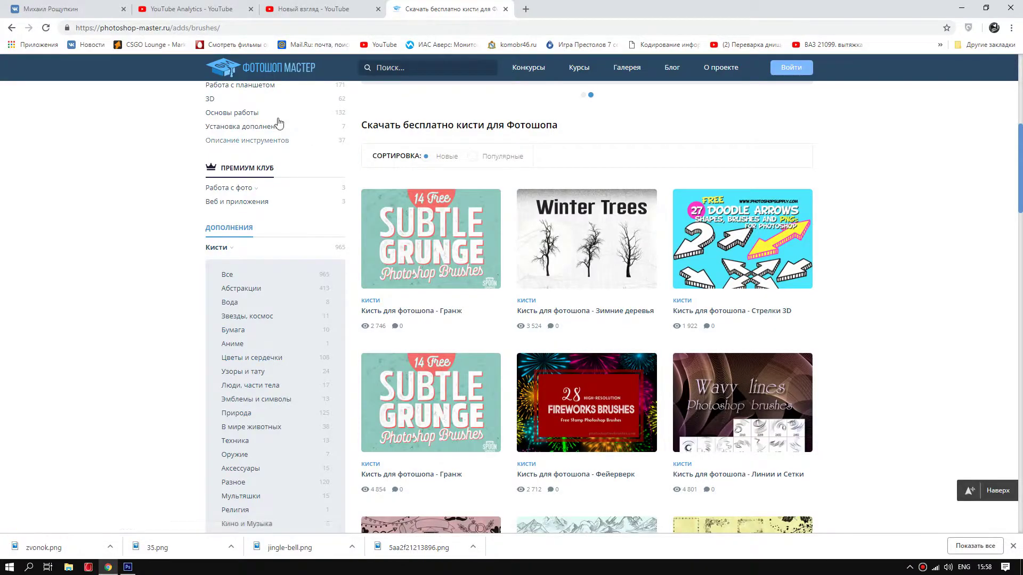
{"action": "scroll", "coordinate": [267, 127], "scroll_direction": "up", "scroll_amount": 3}
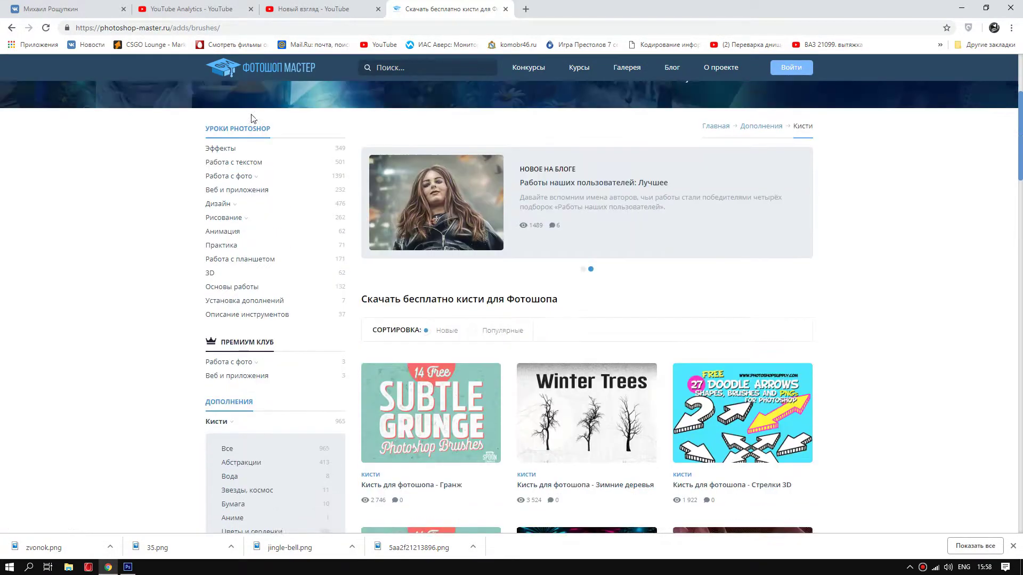
{"action": "scroll", "coordinate": [266, 213], "scroll_direction": "down", "scroll_amount": 3}
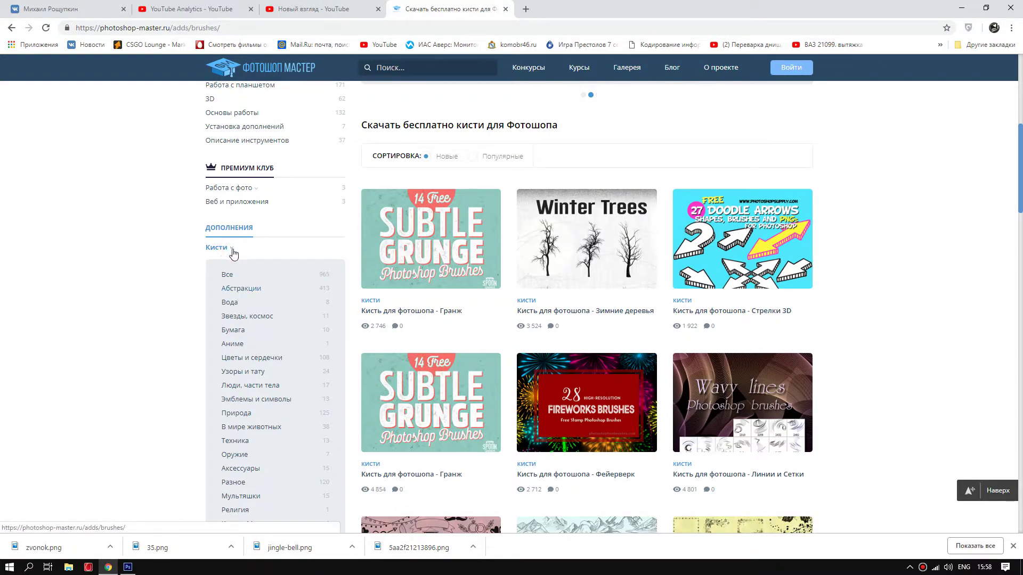
{"action": "scroll", "coordinate": [233, 254], "scroll_direction": "down", "scroll_amount": 1}
{"action": "scroll", "coordinate": [218, 259], "scroll_direction": "down", "scroll_amount": 3}
{"action": "scroll", "coordinate": [223, 266], "scroll_direction": "down", "scroll_amount": 2}
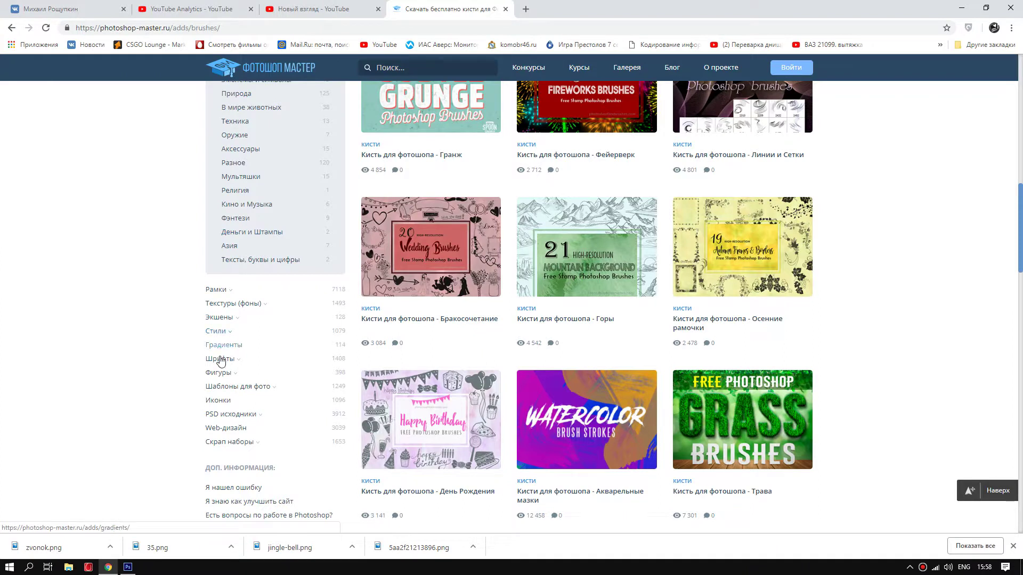
{"action": "scroll", "coordinate": [219, 349], "scroll_direction": "up", "scroll_amount": 3}
{"action": "scroll", "coordinate": [217, 277], "scroll_direction": "up", "scroll_amount": 3}
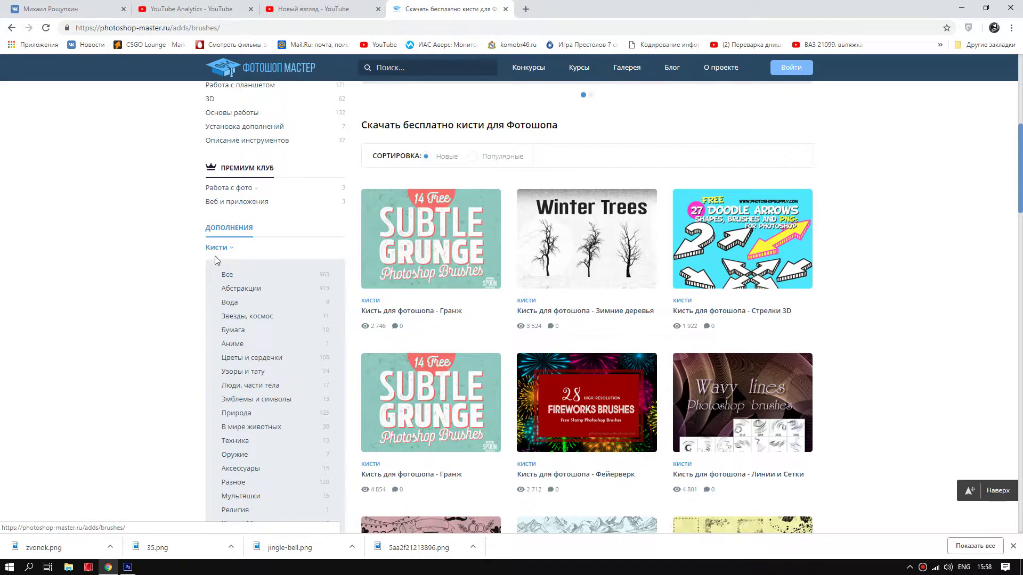
{"action": "scroll", "coordinate": [217, 261], "scroll_direction": "down", "scroll_amount": 1}
{"action": "scroll", "coordinate": [221, 262], "scroll_direction": "down", "scroll_amount": 4}
{"action": "scroll", "coordinate": [228, 357], "scroll_direction": "down", "scroll_amount": 1}
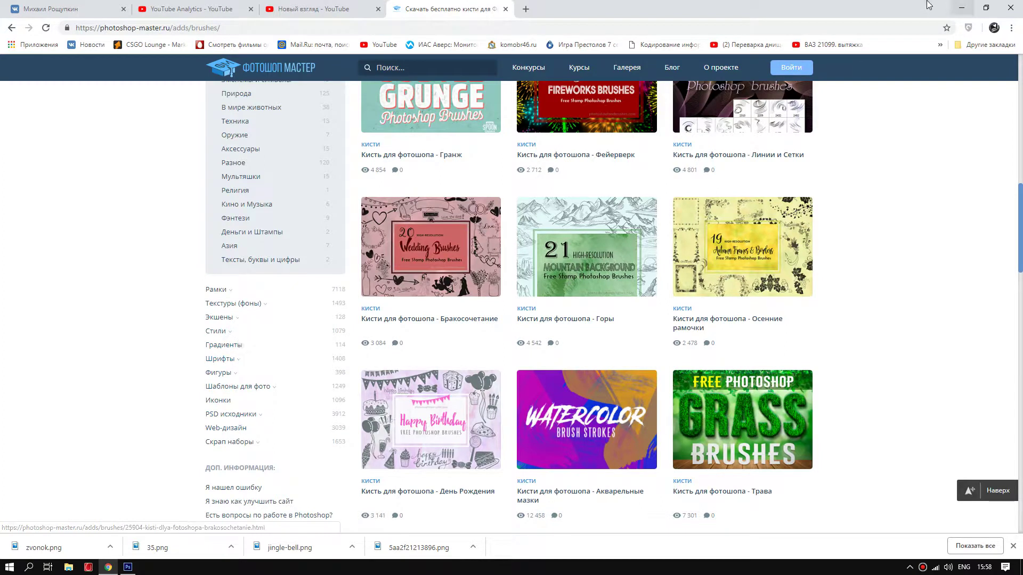
{"action": "left_click", "coordinate": [962, 7]}
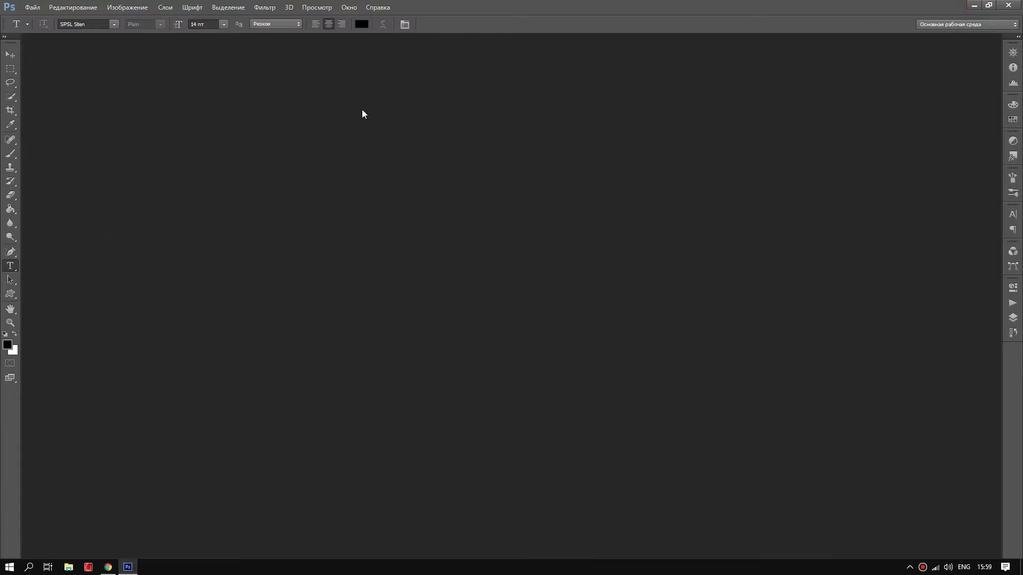
Step: Minimize Photoshop and briefly open, then close, the Шрифты font folder
{"action": "left_click", "coordinate": [974, 5]}
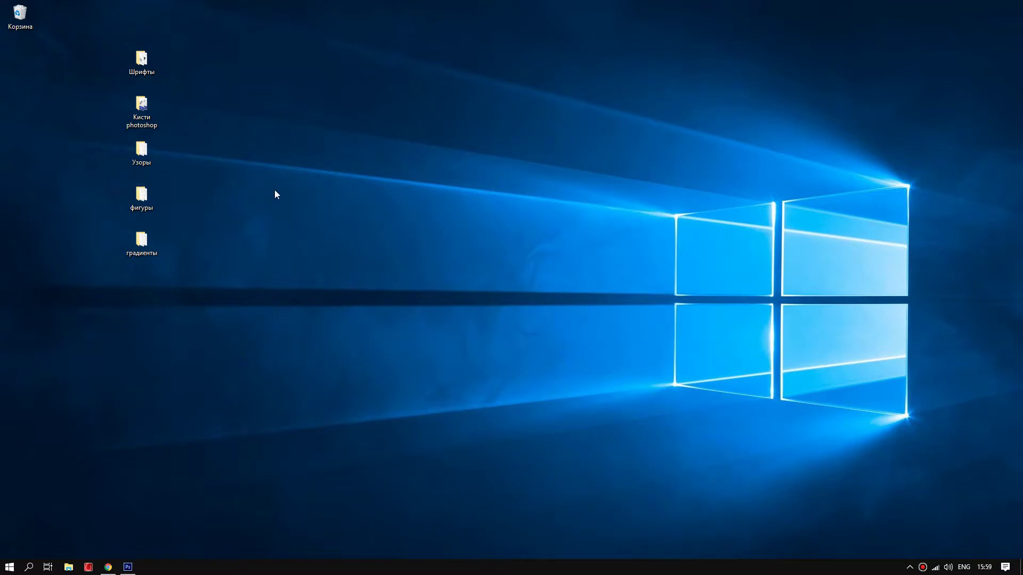
{"action": "double_click", "coordinate": [138, 65]}
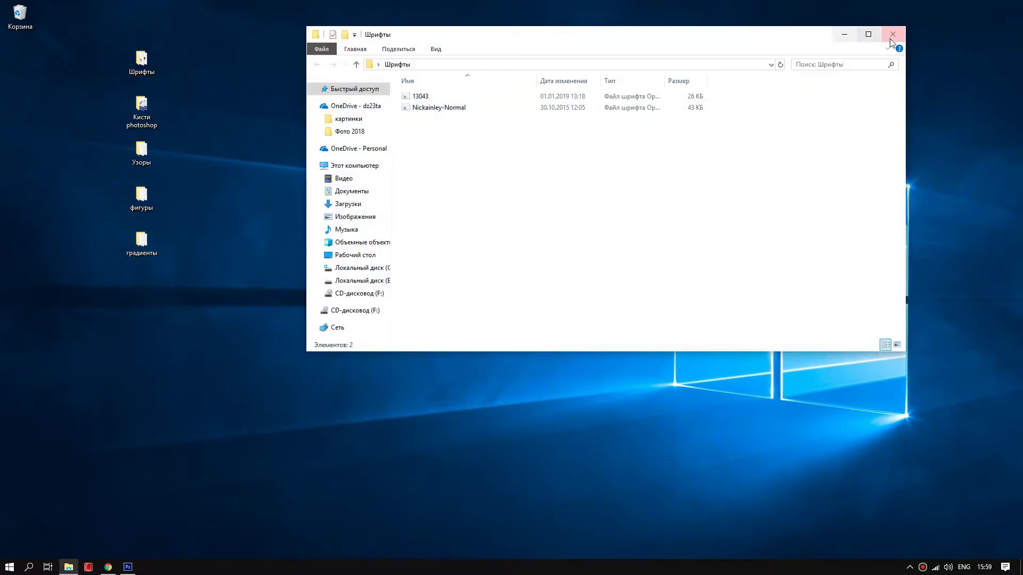
{"action": "left_click", "coordinate": [889, 36]}
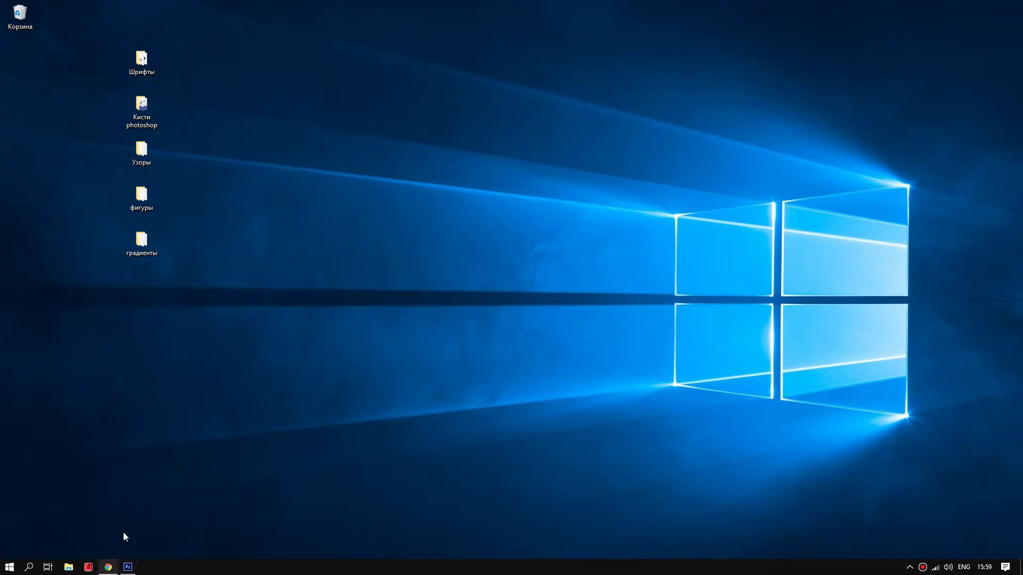
{"action": "left_click", "coordinate": [128, 567]}
Step: Install the Nickainley-Normal font from the Шрифты folder and close its preview
{"action": "left_click", "coordinate": [145, 63]}
{"action": "double_click", "coordinate": [147, 65]}
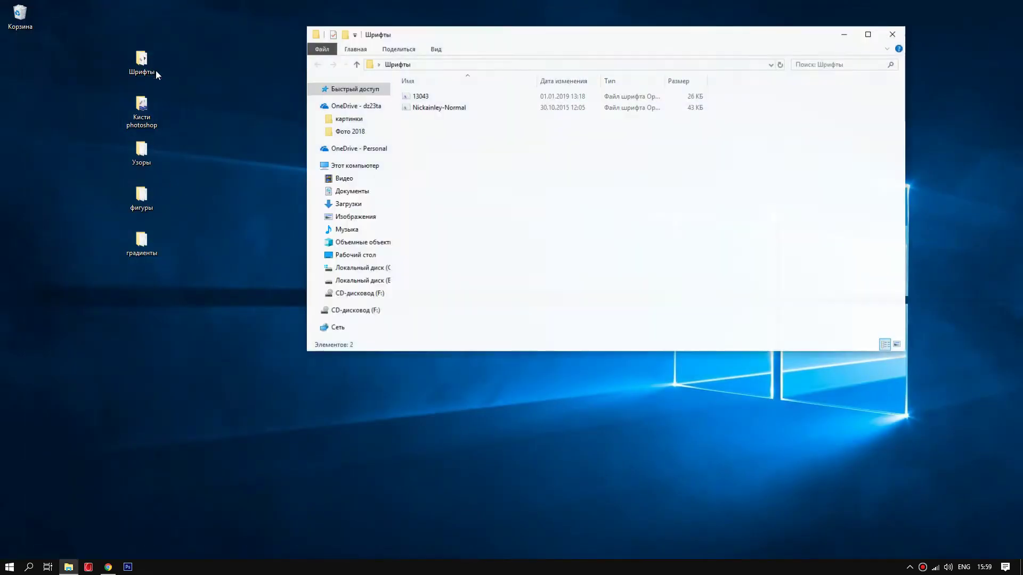
{"action": "double_click", "coordinate": [434, 108]}
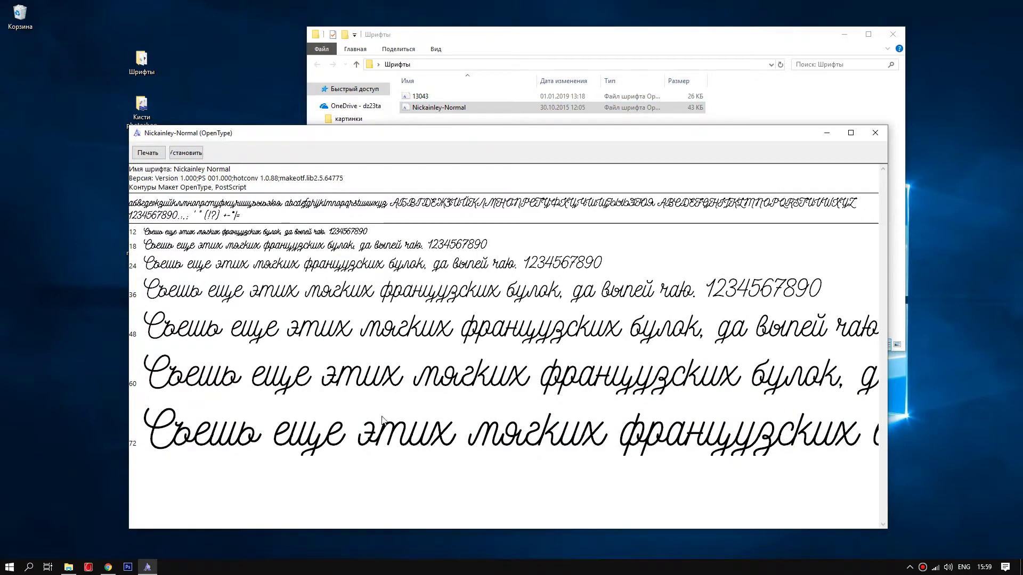
{"action": "left_click", "coordinate": [186, 153]}
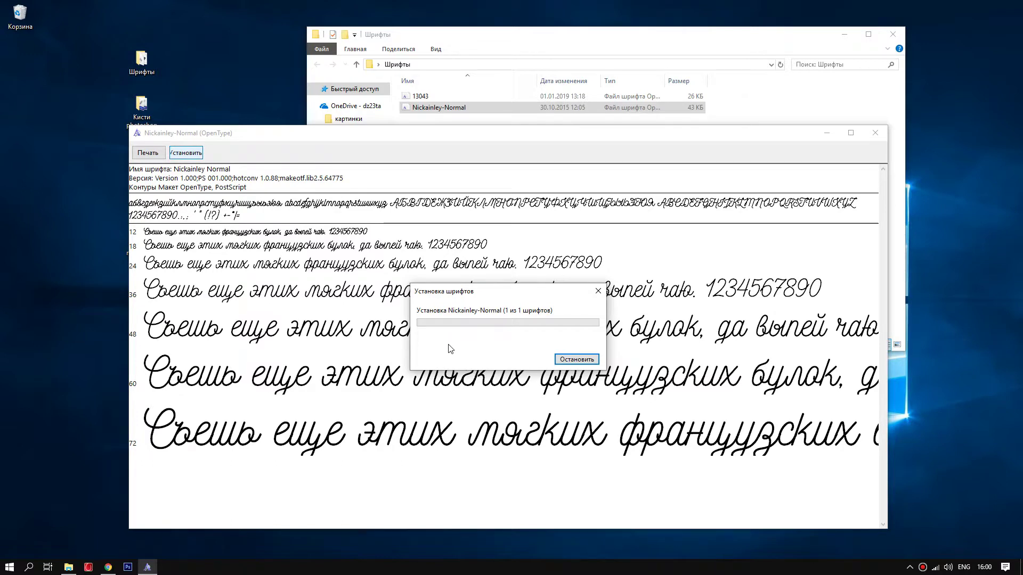
{"action": "left_click", "coordinate": [877, 137]}
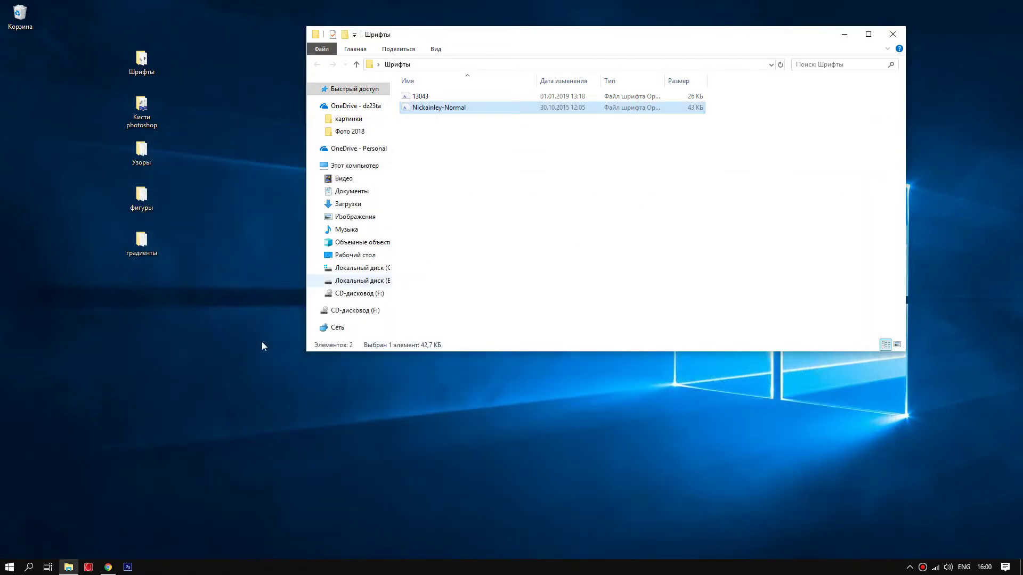
{"action": "left_click", "coordinate": [128, 568]}
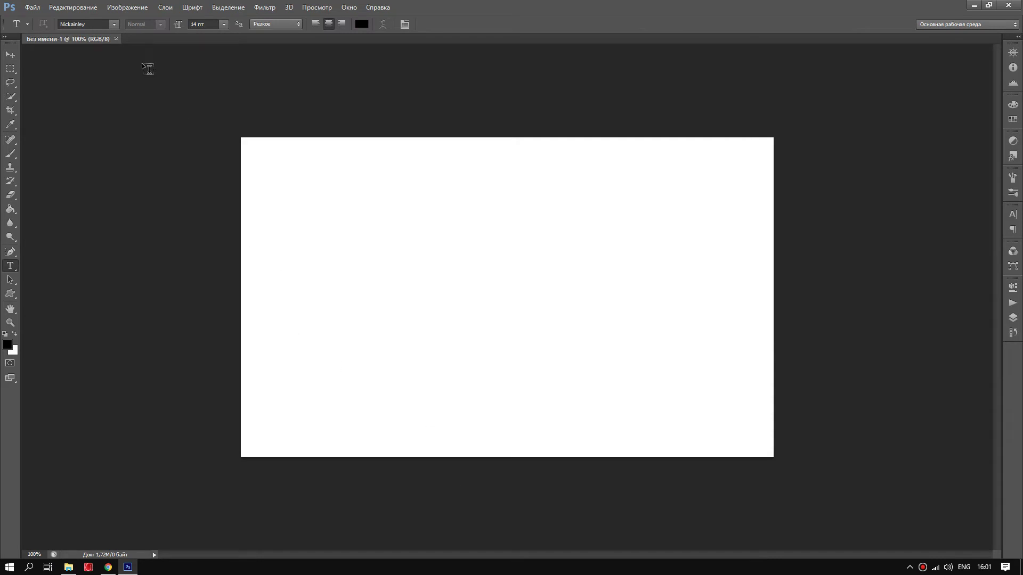
Step: Test the Nickainley font by typing 'Привет' at 48 pt on the canvas
{"action": "left_click", "coordinate": [113, 24]}
{"action": "scroll", "coordinate": [94, 75], "scroll_direction": "up", "scroll_amount": 2}
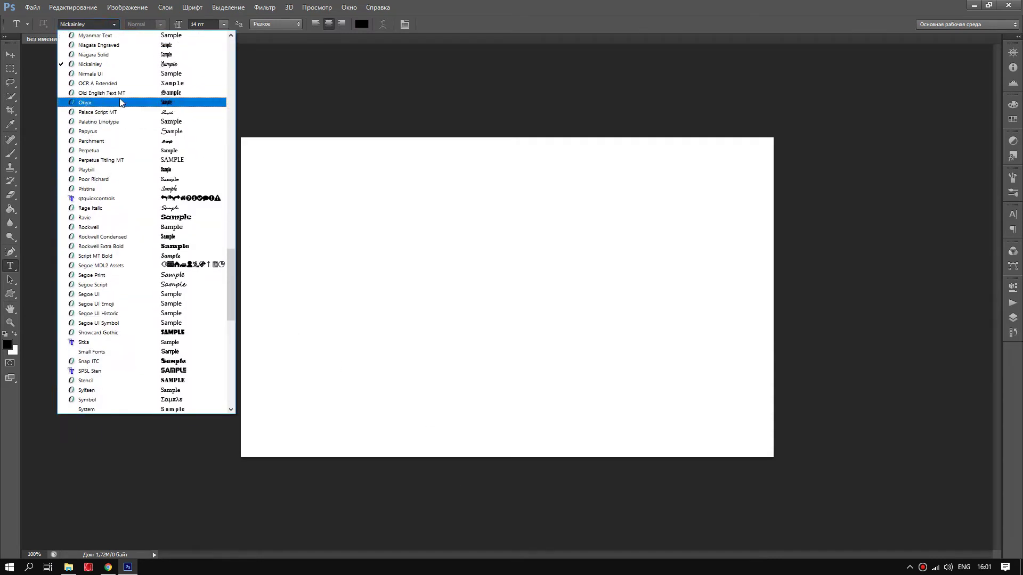
{"action": "left_click", "coordinate": [88, 64]}
{"action": "left_click", "coordinate": [349, 179]}
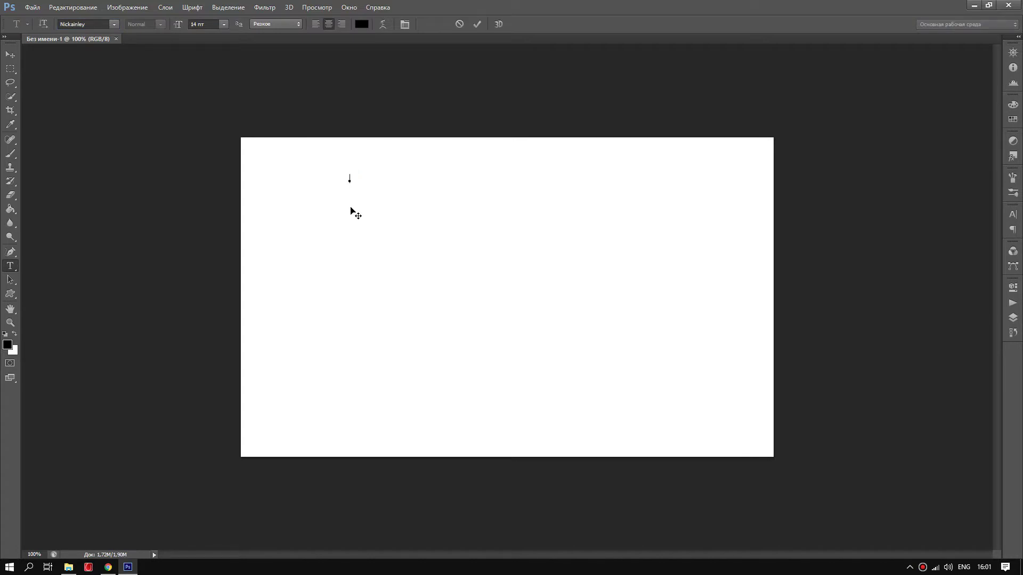
{"action": "type", "text": "asd"}
{"action": "key", "text": "BackSpace"}
{"action": "key", "text": "BackSpace"}
{"action": "key", "text": "BackSpace"}
{"action": "key", "text": "alt+shift"}
{"action": "left_click", "coordinate": [224, 24]}
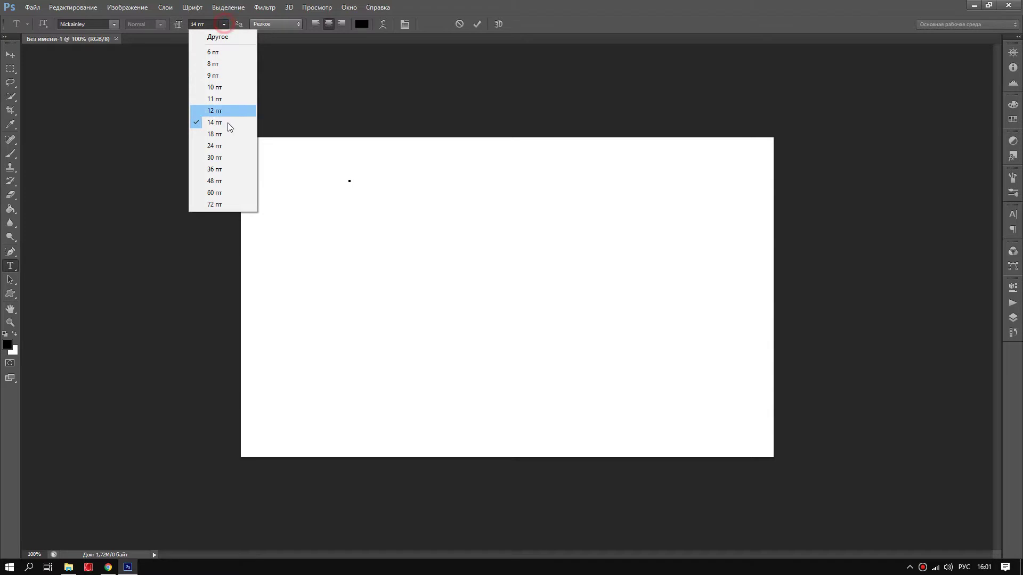
{"action": "left_click", "coordinate": [221, 178]}
{"action": "type", "text": "Привет"}
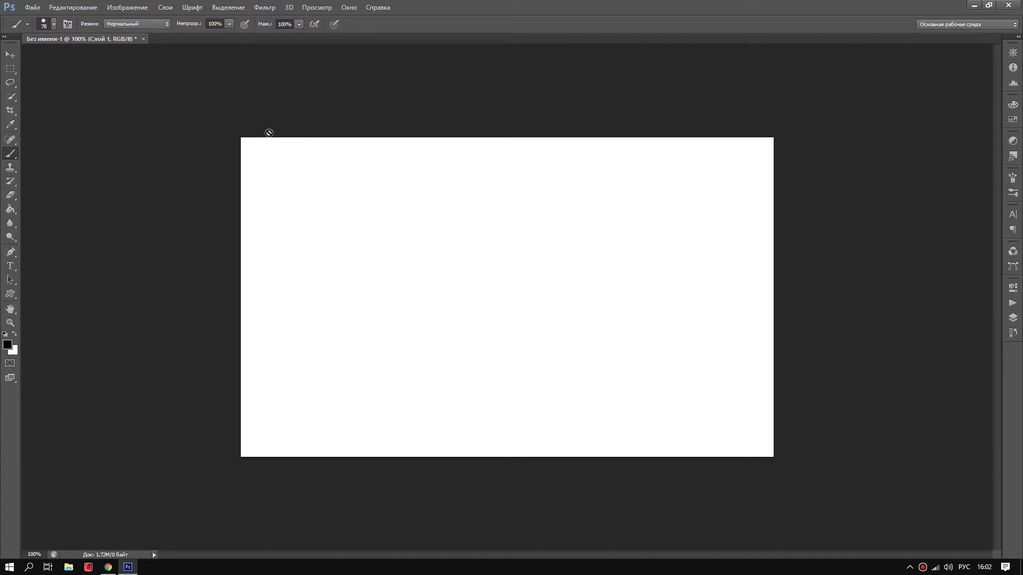
Step: Open the Preset Manager with the preset type set to Brushes
{"action": "left_click", "coordinate": [73, 7]}
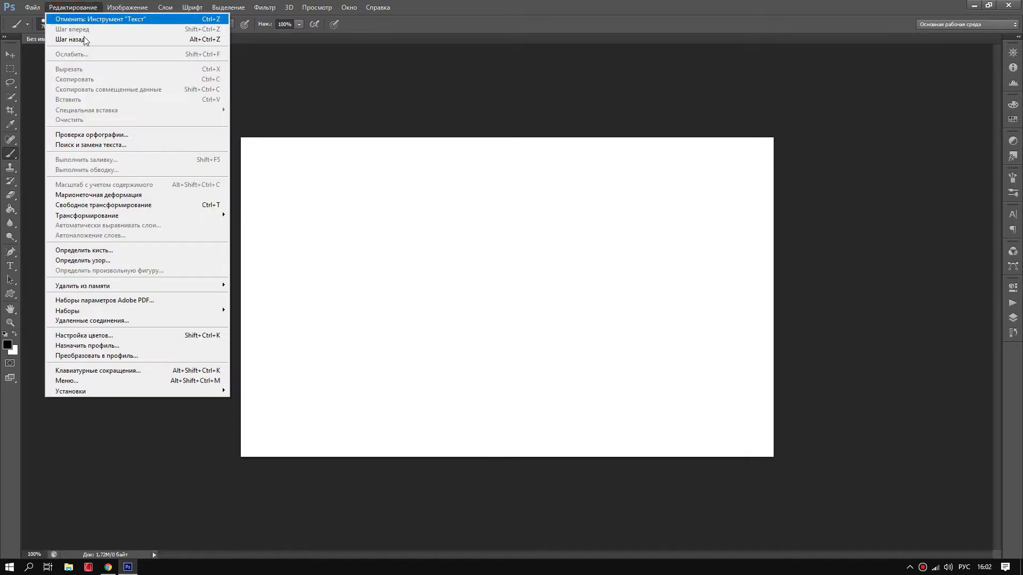
{"action": "mouse_move", "coordinate": [136, 310]}
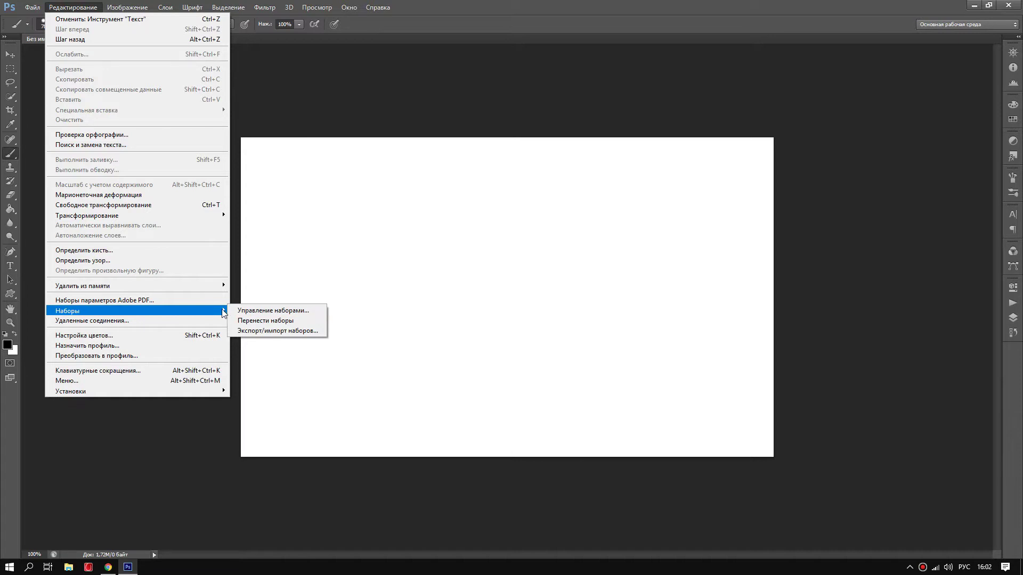
{"action": "left_click", "coordinate": [73, 8]}
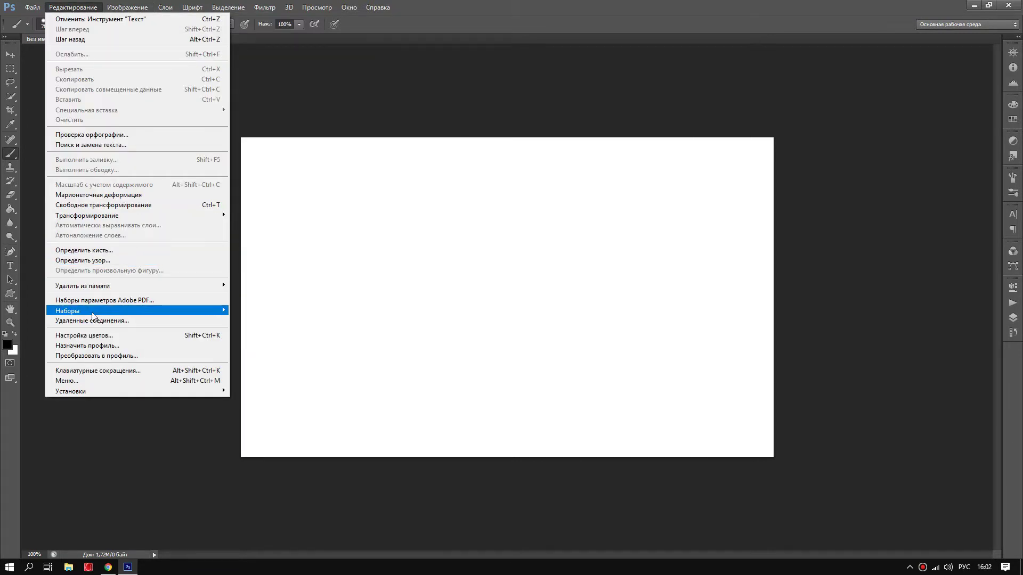
{"action": "mouse_move", "coordinate": [136, 310]}
{"action": "left_click", "coordinate": [261, 312]}
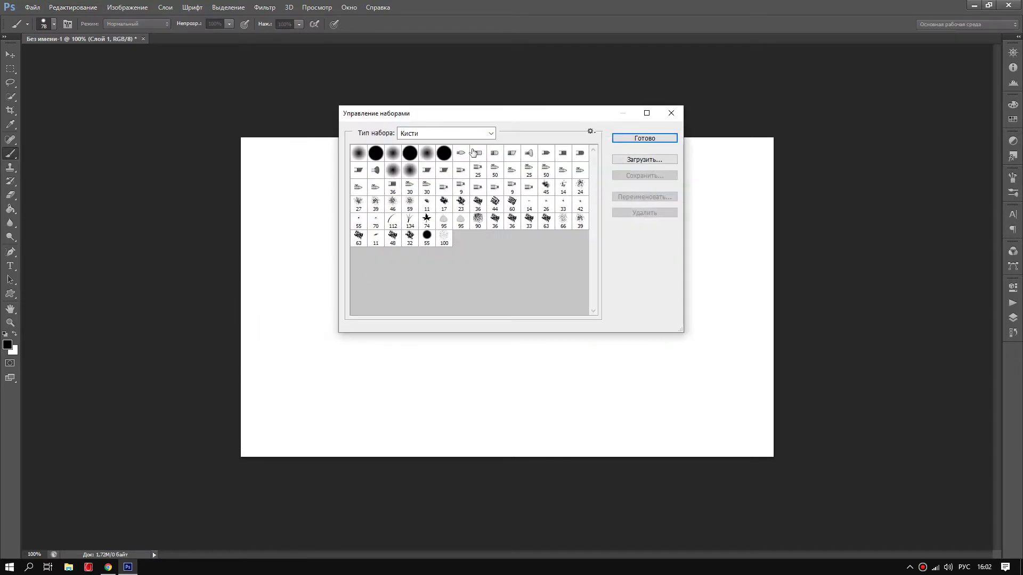
{"action": "left_click", "coordinate": [488, 135]}
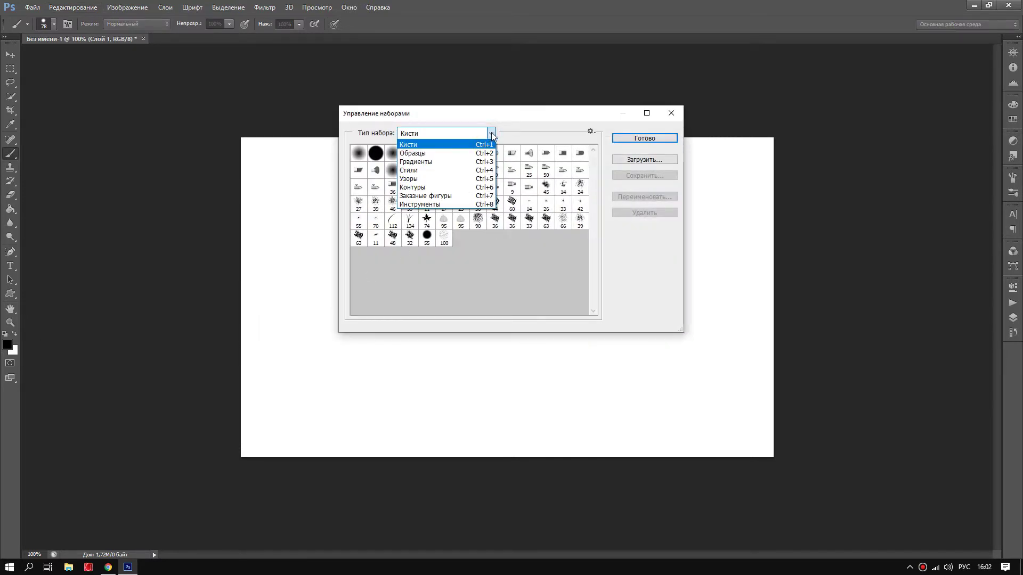
{"action": "left_click", "coordinate": [428, 147]}
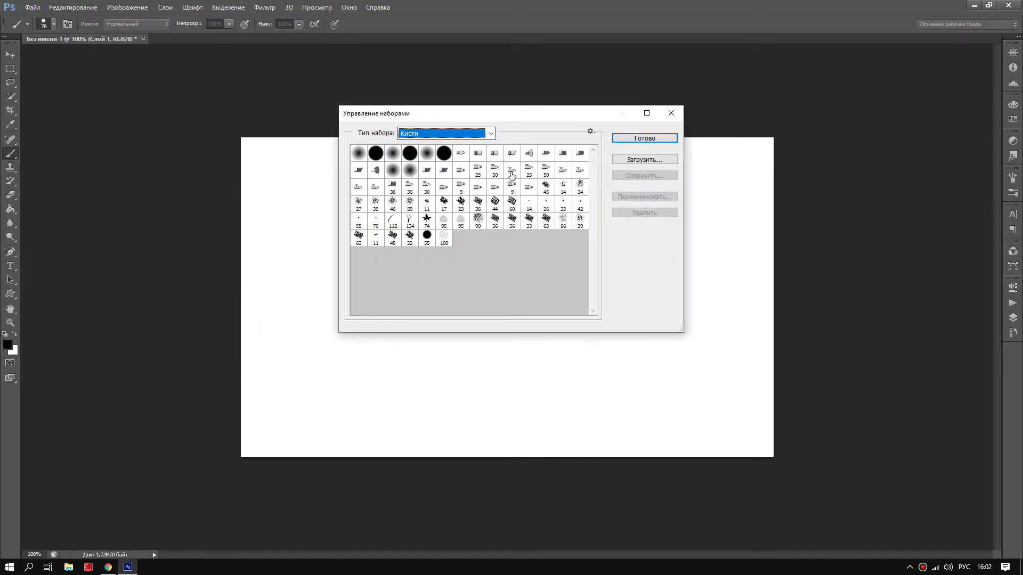
Step: Load the Abstract Flames brush file from the Кисти photoshop folder and select brush 2436
{"action": "left_click", "coordinate": [635, 161]}
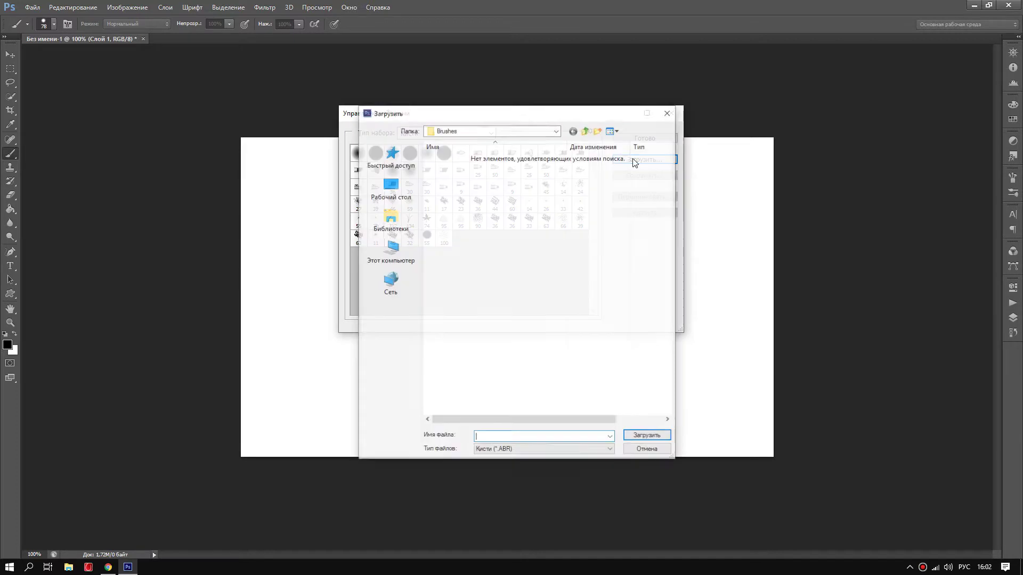
{"action": "left_click", "coordinate": [390, 195]}
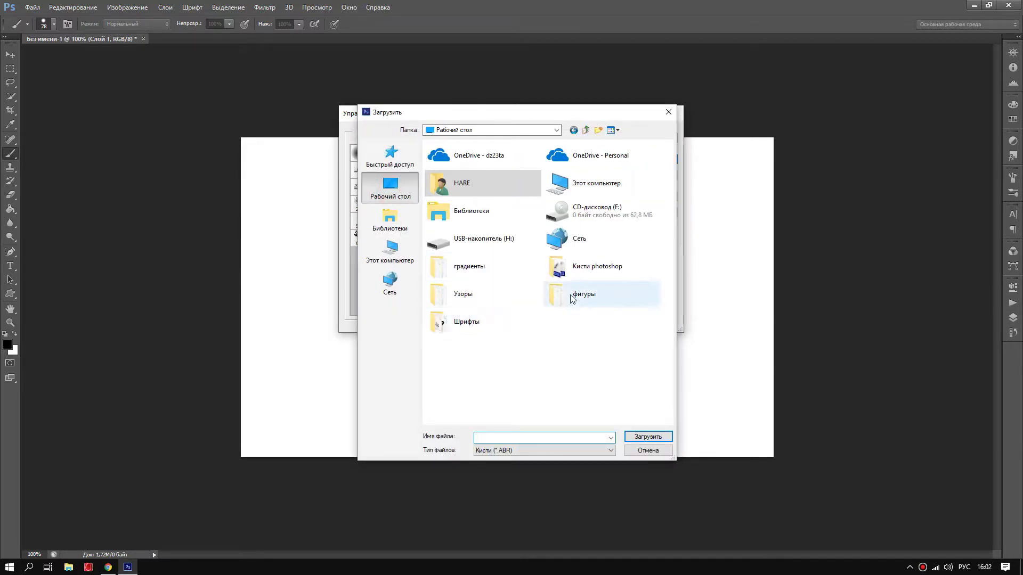
{"action": "double_click", "coordinate": [573, 269]}
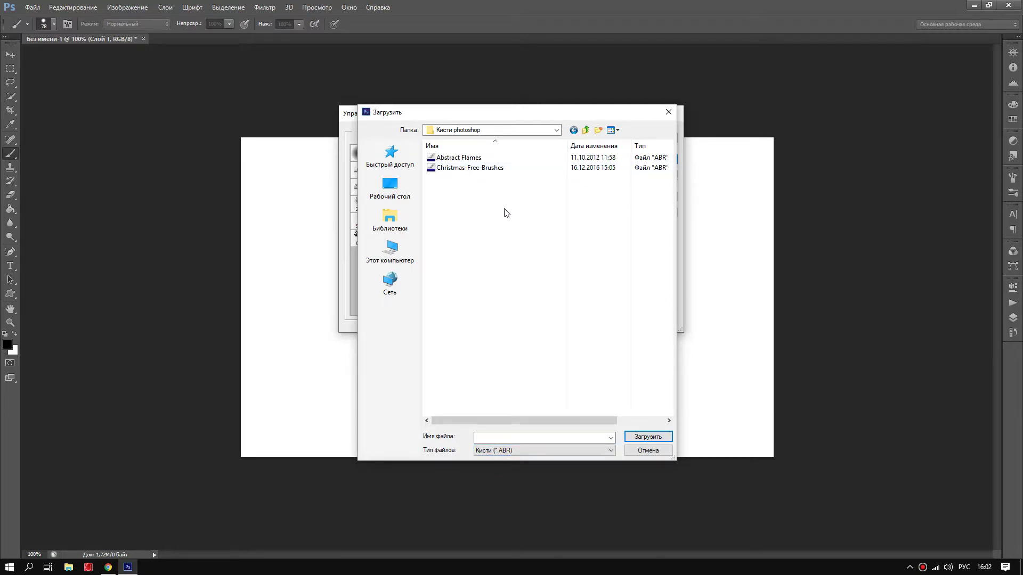
{"action": "left_click", "coordinate": [467, 169]}
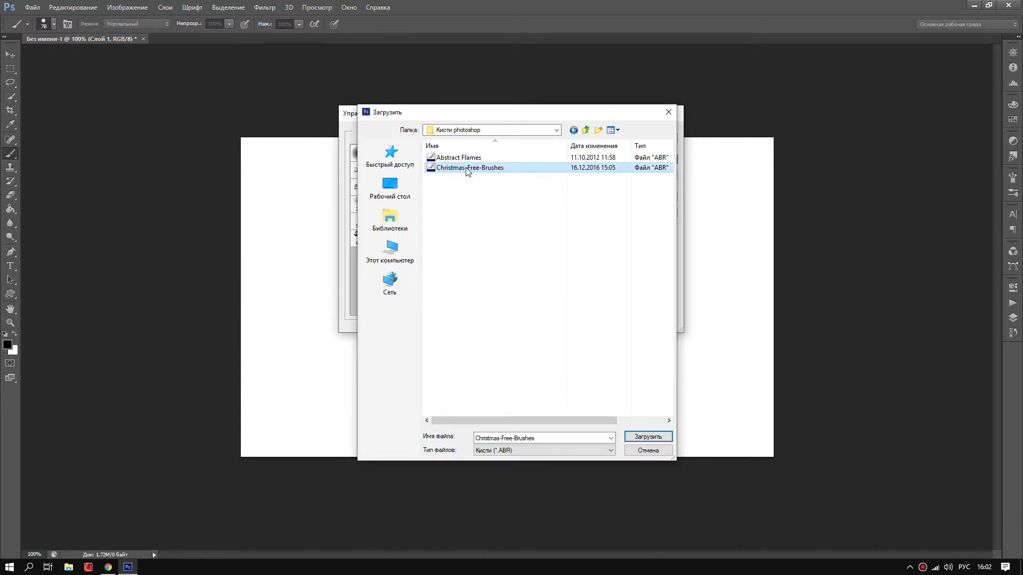
{"action": "left_click", "coordinate": [457, 159]}
{"action": "left_click", "coordinate": [644, 437]}
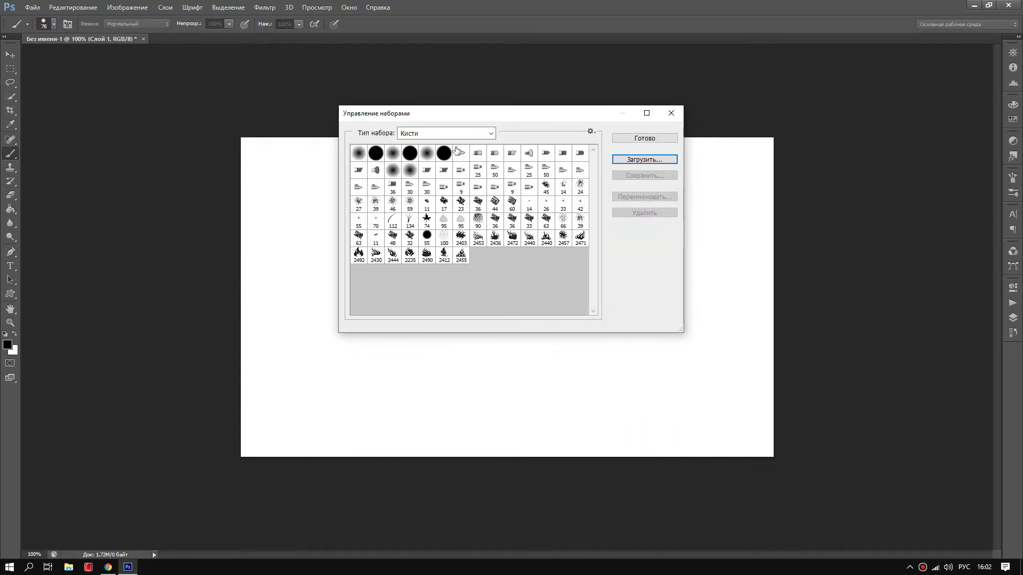
{"action": "mouse_move", "coordinate": [461, 161]}
{"action": "left_mouse_down"}
{"action": "mouse_move", "coordinate": [495, 271]}
{"action": "mouse_move", "coordinate": [474, 274]}
{"action": "left_mouse_up"}
{"action": "left_click", "coordinate": [494, 238]}
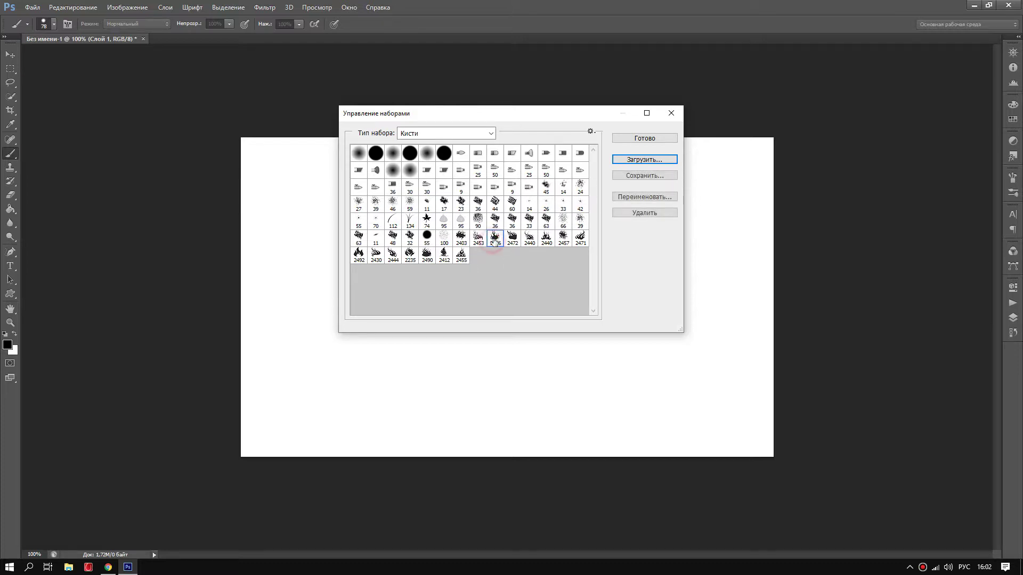
{"action": "left_click", "coordinate": [643, 139]}
Step: Pick flame brush 2471 for the Brush tool and rasterize the layer for painting
{"action": "left_click", "coordinate": [11, 155]}
{"action": "right_click", "coordinate": [490, 250]}
{"action": "scroll", "coordinate": [571, 358], "scroll_direction": "down", "scroll_amount": 3}
{"action": "scroll", "coordinate": [571, 358], "scroll_direction": "down", "scroll_amount": 3}
{"action": "left_click", "coordinate": [593, 342]}
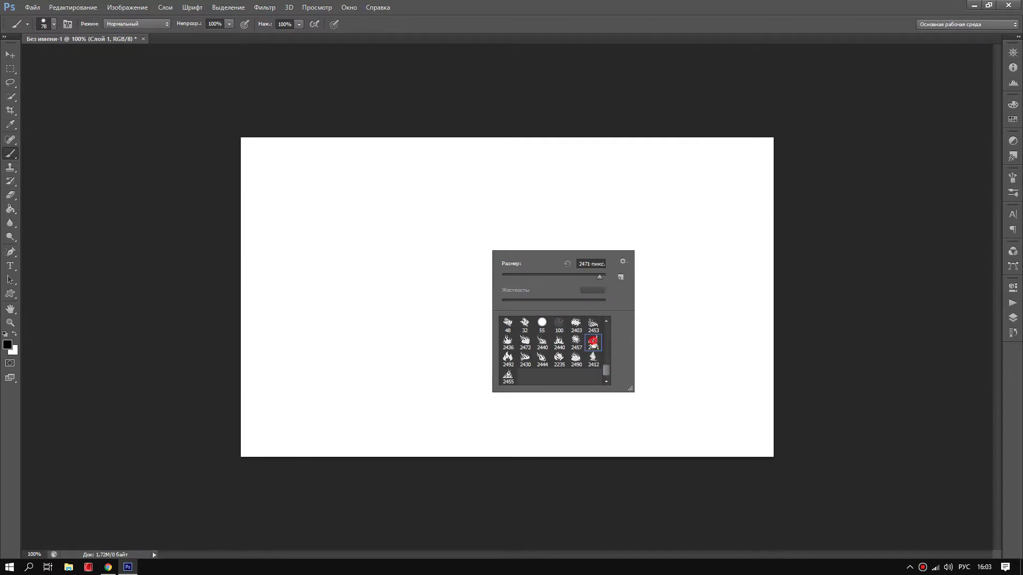
{"action": "double_click", "coordinate": [593, 343]}
{"action": "left_click", "coordinate": [404, 314]}
{"action": "left_click", "coordinate": [487, 218]}
Step: Paint huge dark flame strokes across the canvas, undoing the last one
{"action": "right_click", "coordinate": [479, 248]}
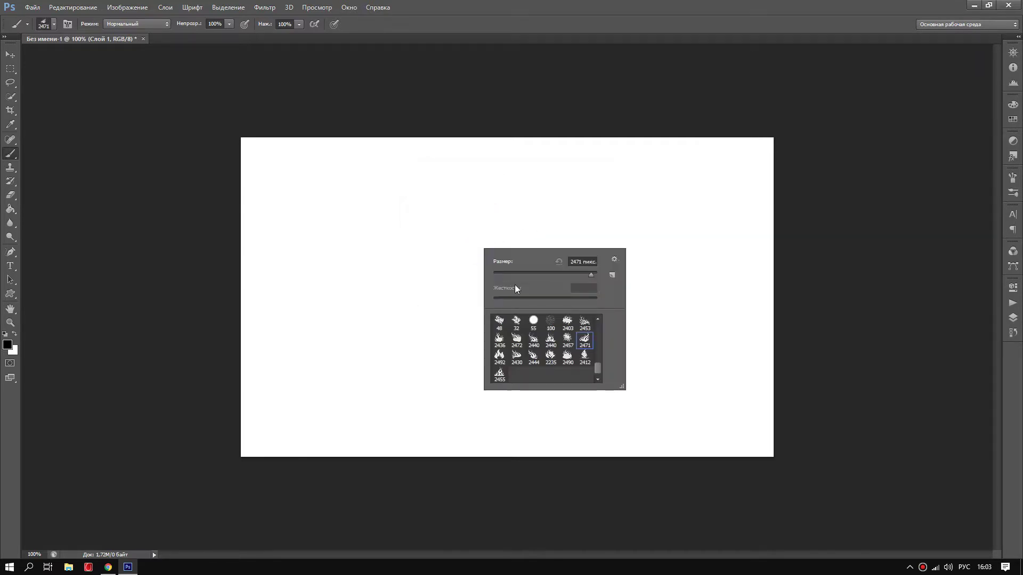
{"action": "left_click", "coordinate": [455, 219]}
{"action": "right_click", "coordinate": [498, 277]}
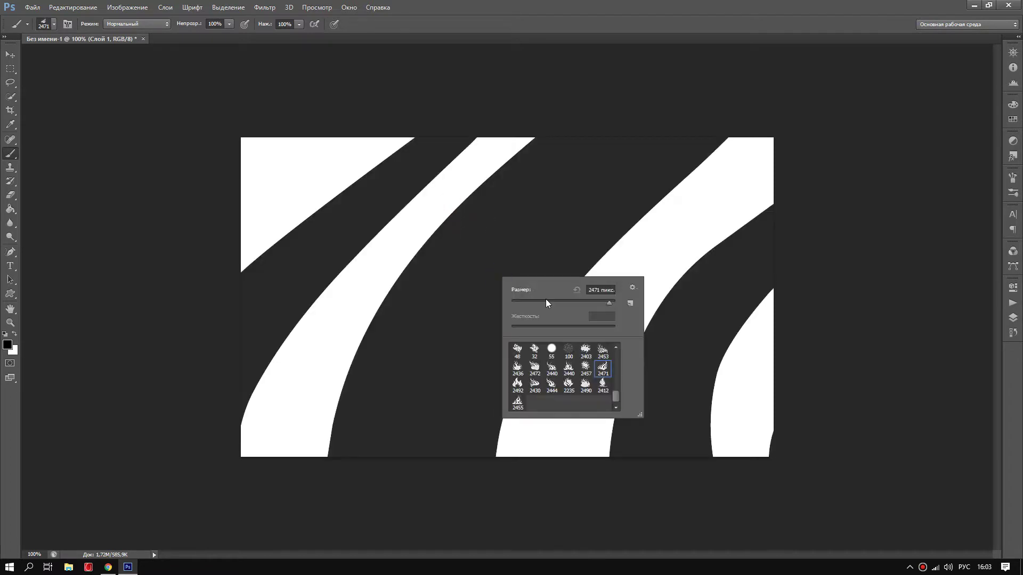
{"action": "left_click", "coordinate": [477, 240]}
{"action": "key", "text": "ctrl+z"}
{"action": "key", "text": "ctrl+z"}
{"action": "key", "text": "ctrl+z"}
{"action": "key", "text": "ctrl+z"}
Step: Shrink the brush to 43 px and paint smaller textured strokes near the top left
{"action": "right_click", "coordinate": [513, 281]}
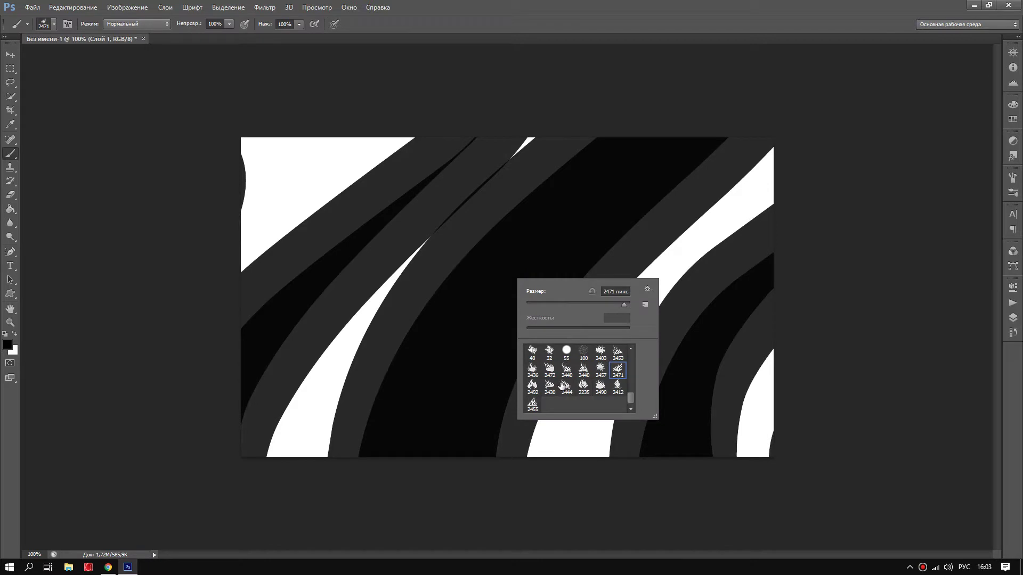
{"action": "left_click", "coordinate": [550, 305]}
{"action": "mouse_move", "coordinate": [602, 216]}
{"action": "left_mouse_down"}
{"action": "mouse_move", "coordinate": [487, 246]}
{"action": "mouse_move", "coordinate": [415, 202]}
{"action": "left_mouse_up"}
{"action": "mouse_move", "coordinate": [318, 167]}
{"action": "left_mouse_down"}
{"action": "mouse_move", "coordinate": [341, 218]}
{"action": "mouse_move", "coordinate": [299, 201]}
{"action": "mouse_move", "coordinate": [312, 218]}
{"action": "left_mouse_up"}
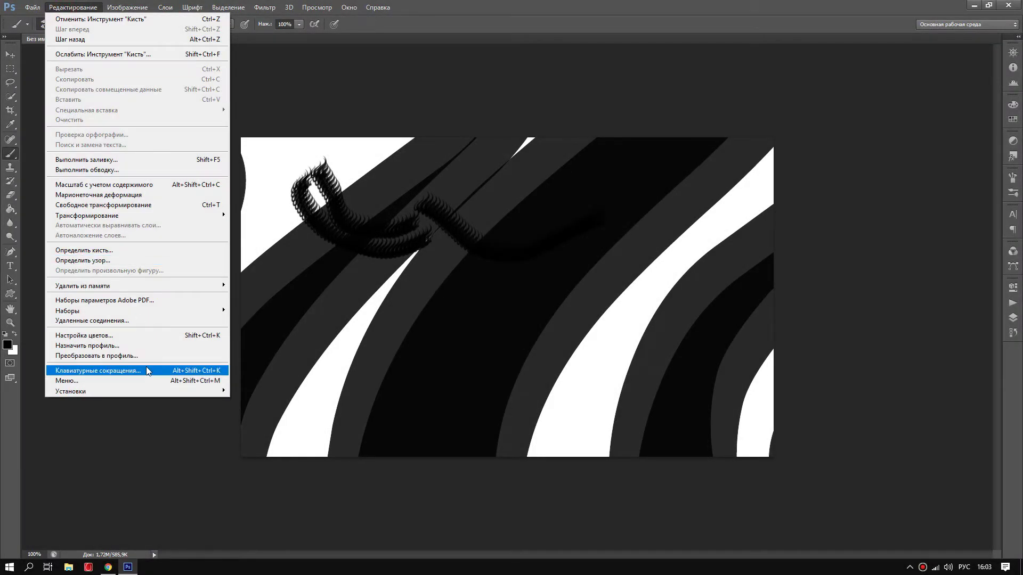
{"action": "mouse_move", "coordinate": [136, 310]}
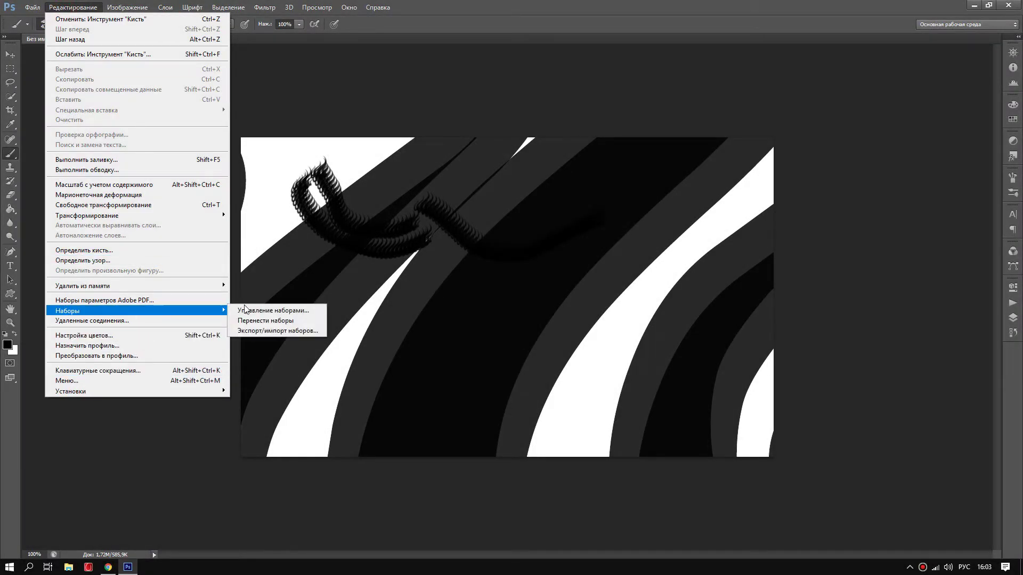
Step: Load Melamine-wood.pat from the Узоры folder into the Patterns preset set
{"action": "left_click", "coordinate": [273, 310]}
{"action": "left_click", "coordinate": [449, 132]}
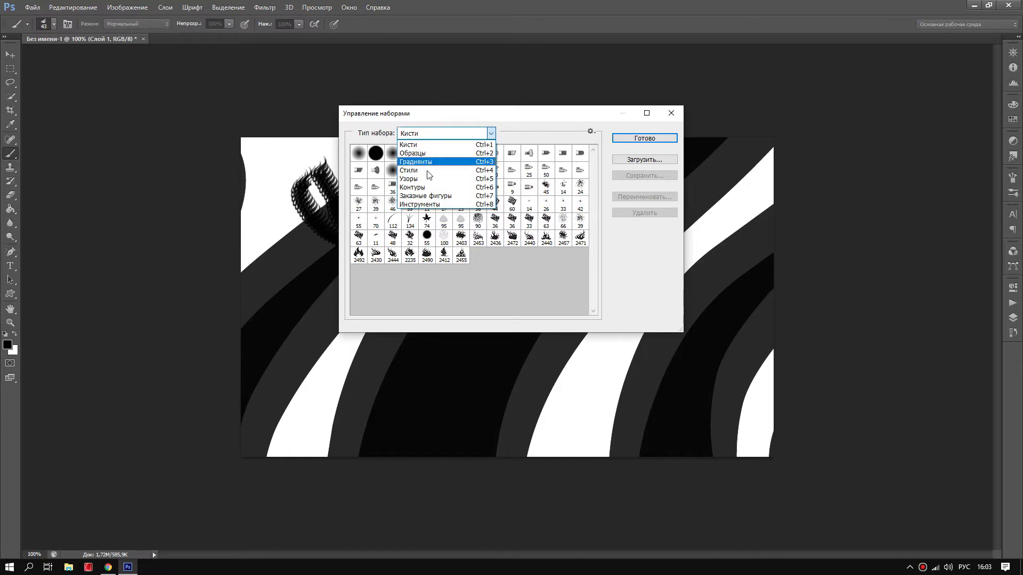
{"action": "left_click", "coordinate": [421, 178]}
{"action": "left_click", "coordinate": [642, 160]}
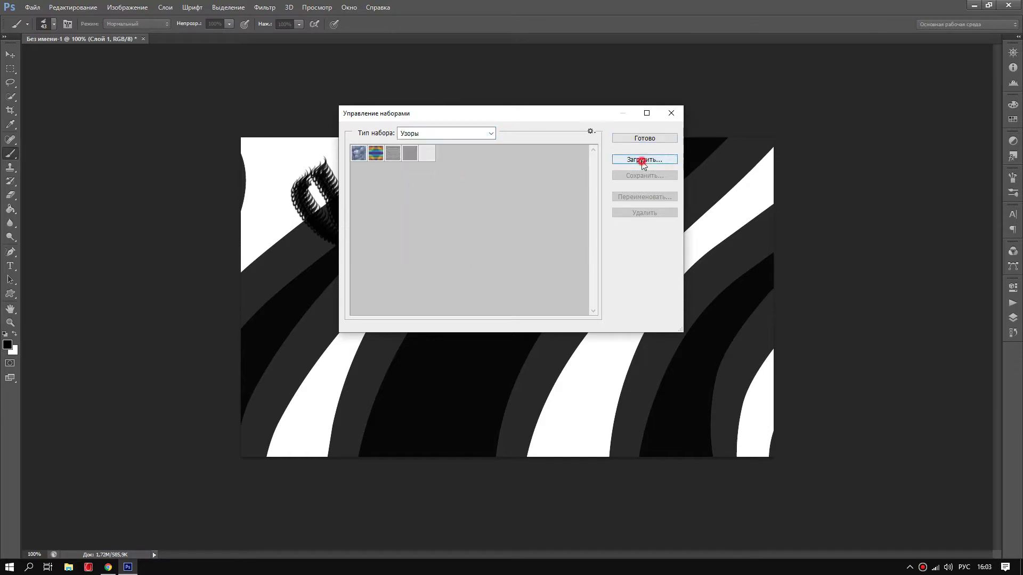
{"action": "left_click", "coordinate": [392, 190]}
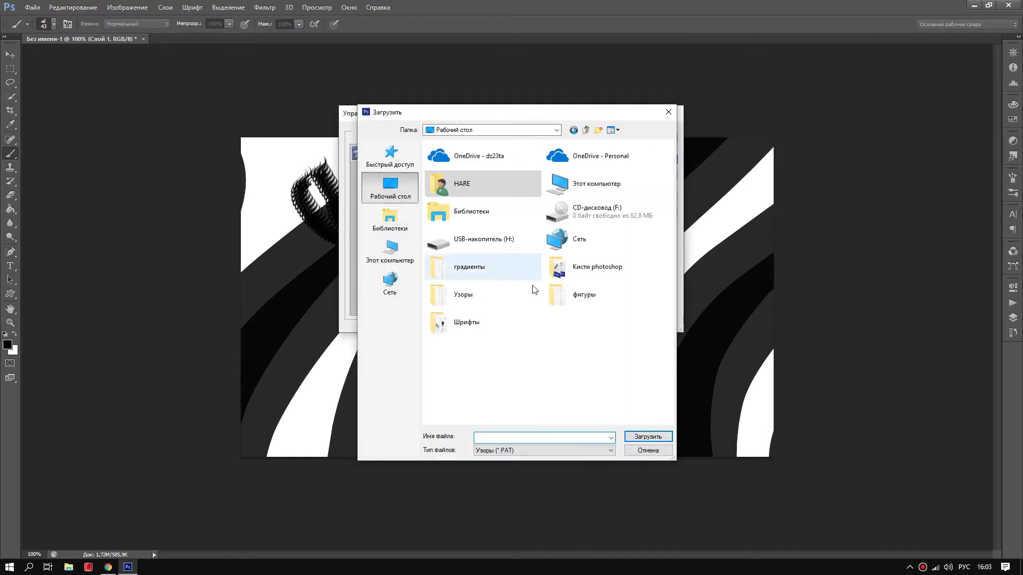
{"action": "left_click", "coordinate": [476, 299]}
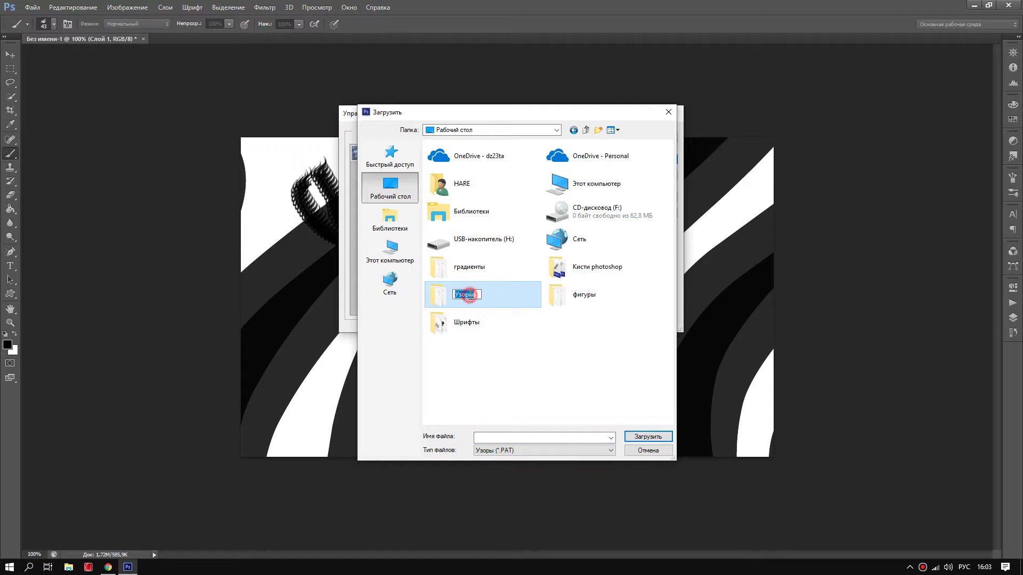
{"action": "double_click", "coordinate": [468, 296]}
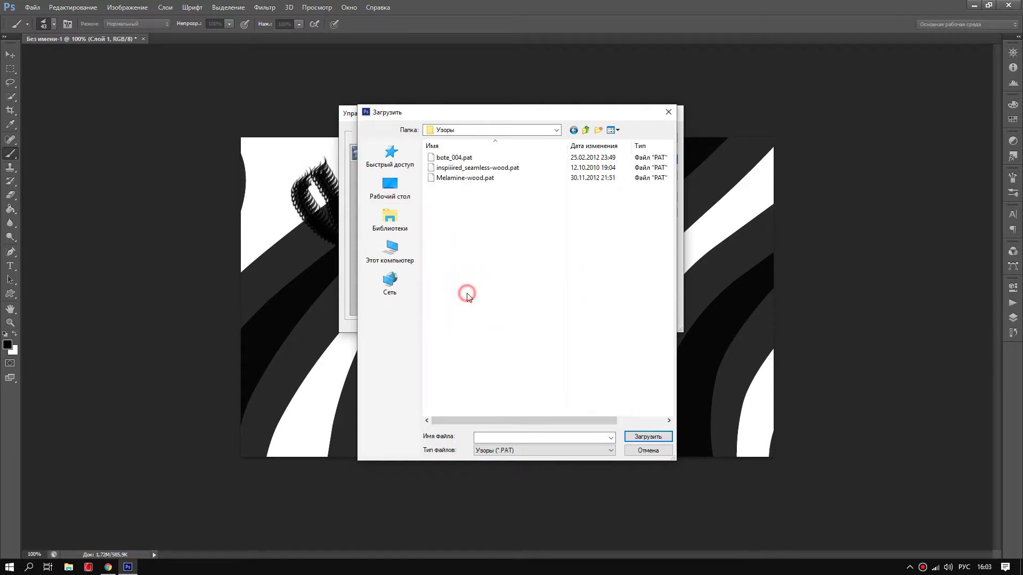
{"action": "left_click", "coordinate": [465, 179]}
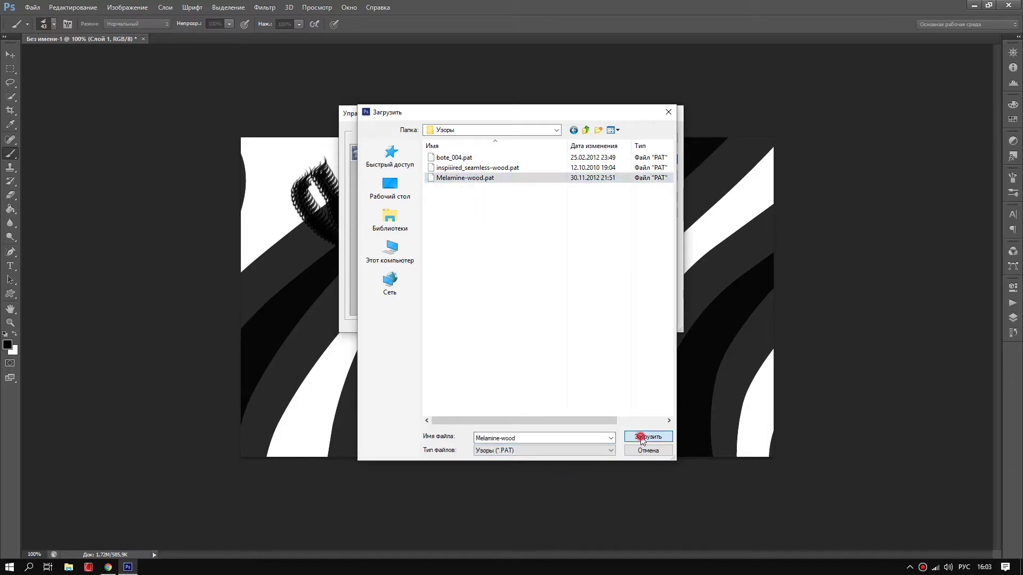
{"action": "left_click", "coordinate": [643, 438]}
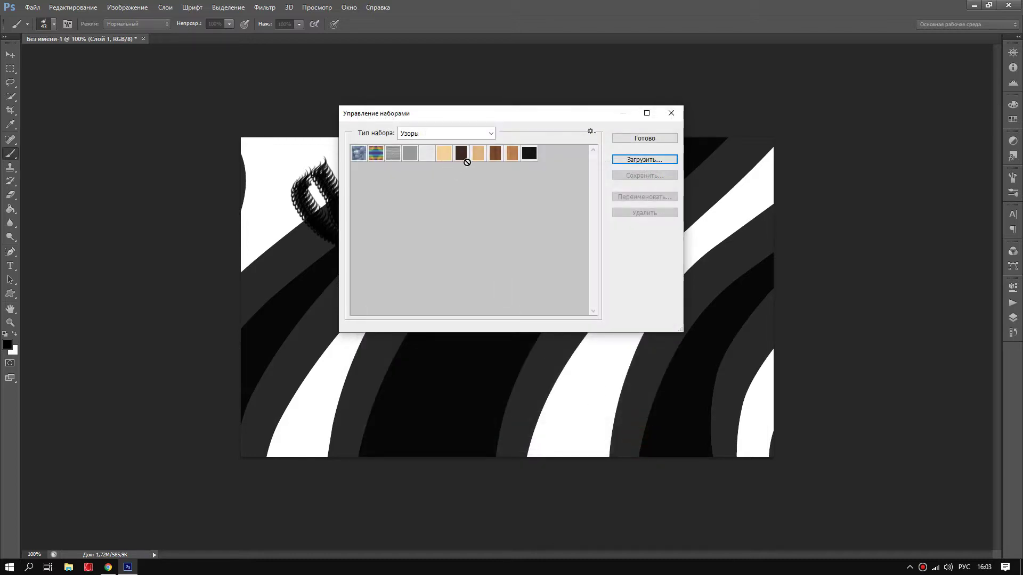
Step: Inspect the newly added wood patterns and try reordering them
{"action": "left_click", "coordinate": [445, 154]}
{"action": "left_click", "coordinate": [513, 153]}
{"action": "left_click", "coordinate": [495, 159]}
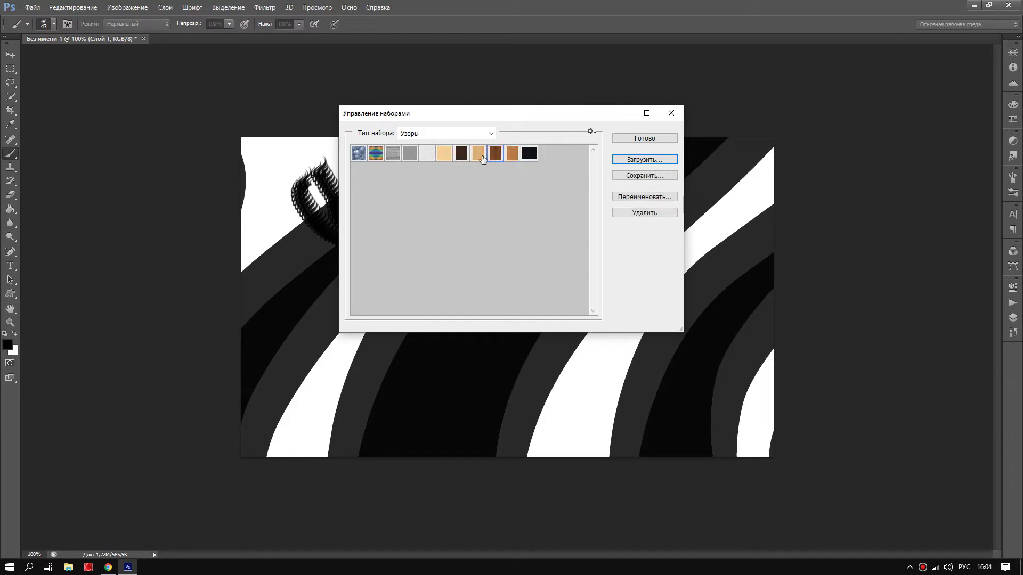
{"action": "left_click_drag", "start_coordinate": [482, 159], "coordinate": [459, 163]}
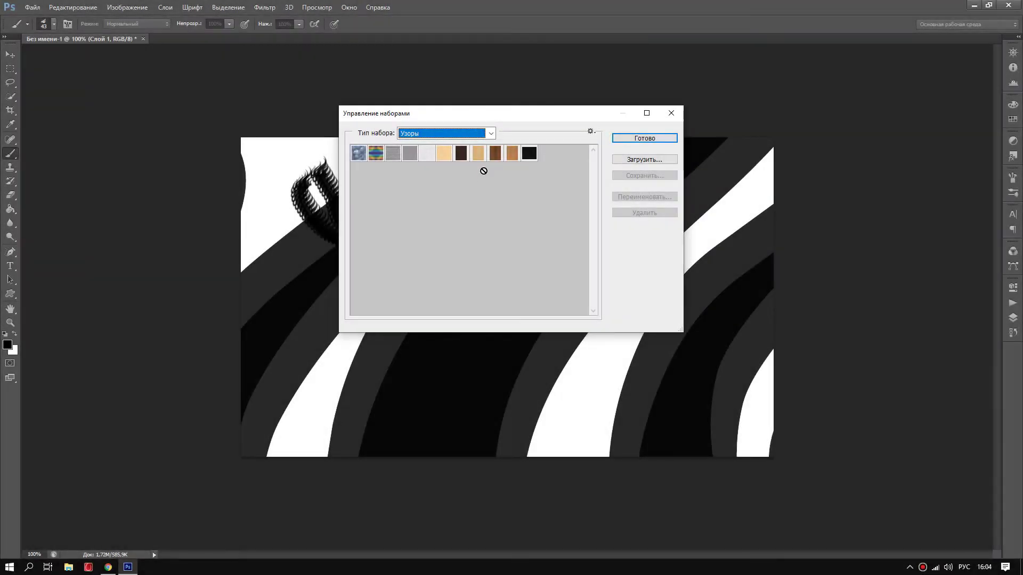
{"action": "left_click", "coordinate": [491, 134]}
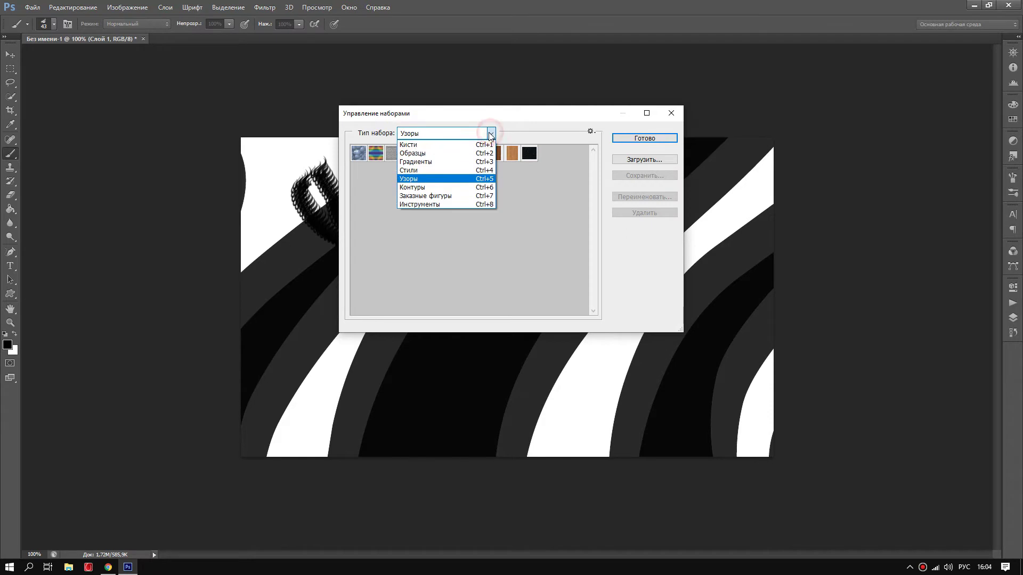
Step: Load gradientssparksoflights.grd from the градиенты folder into the Gradients presets
{"action": "left_click", "coordinate": [424, 164]}
{"action": "left_click", "coordinate": [627, 159]}
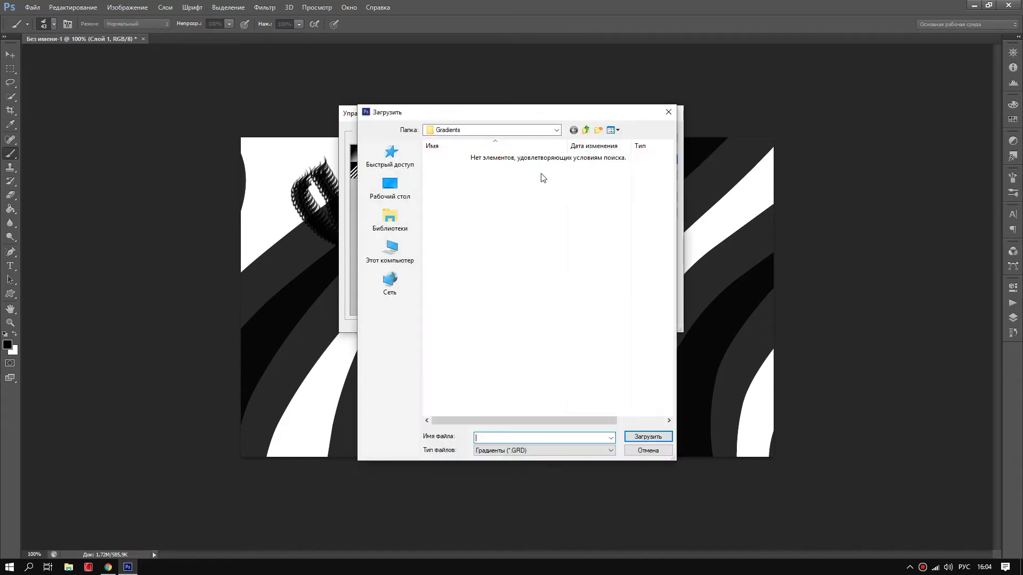
{"action": "left_click", "coordinate": [392, 196]}
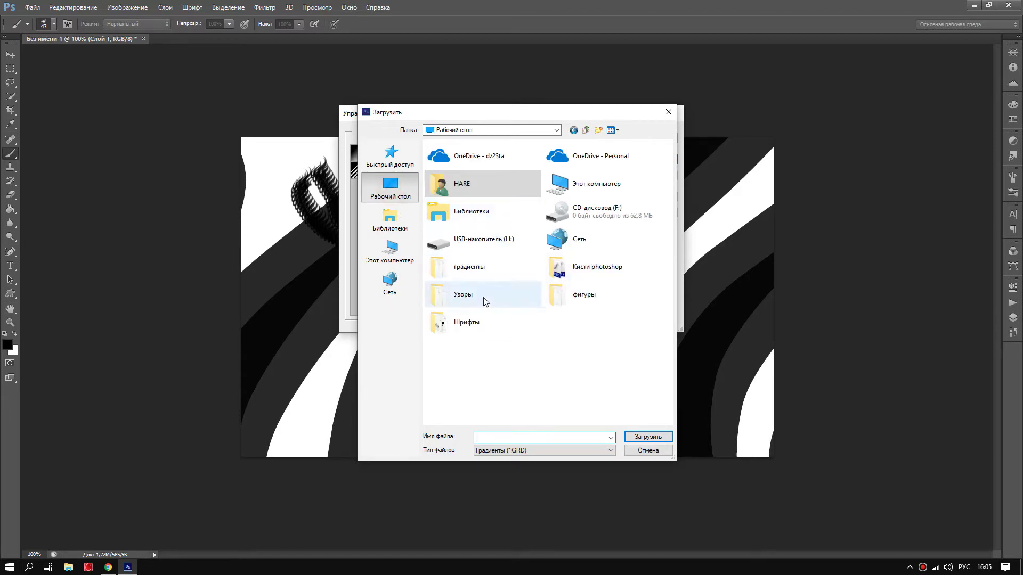
{"action": "double_click", "coordinate": [475, 273]}
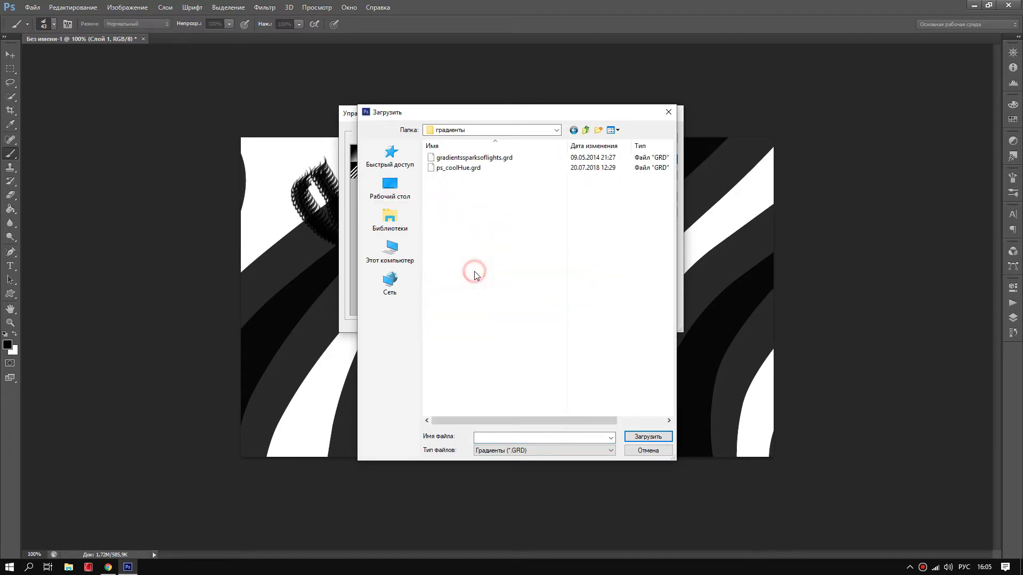
{"action": "left_click", "coordinate": [461, 171]}
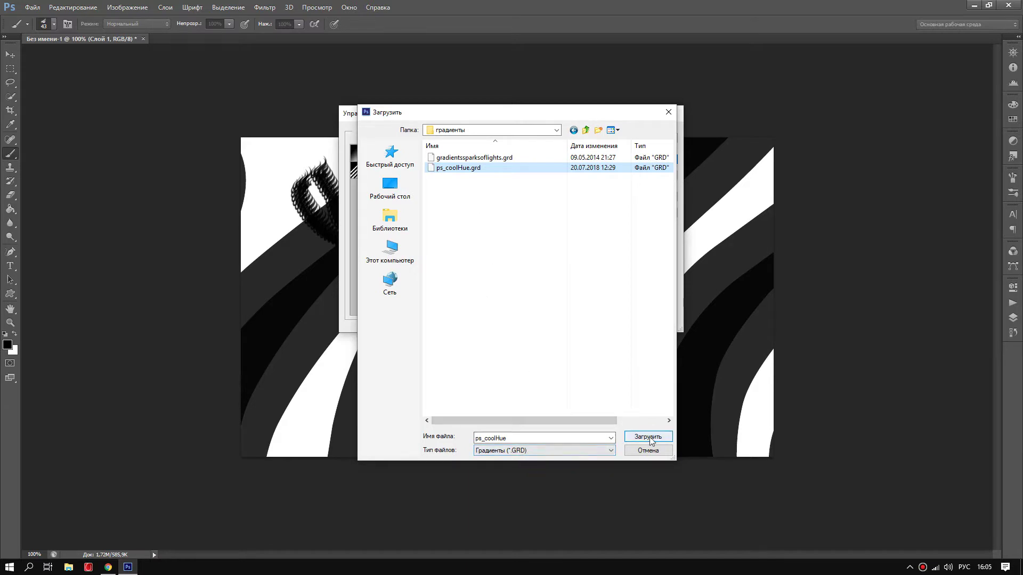
{"action": "left_click", "coordinate": [465, 155]}
{"action": "left_click", "coordinate": [636, 435]}
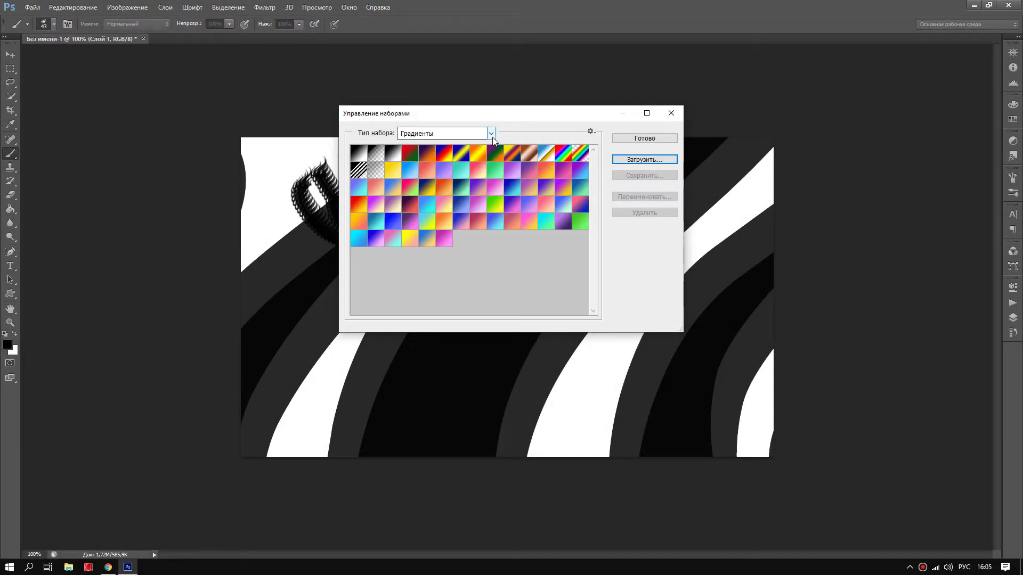
{"action": "left_click", "coordinate": [492, 138]}
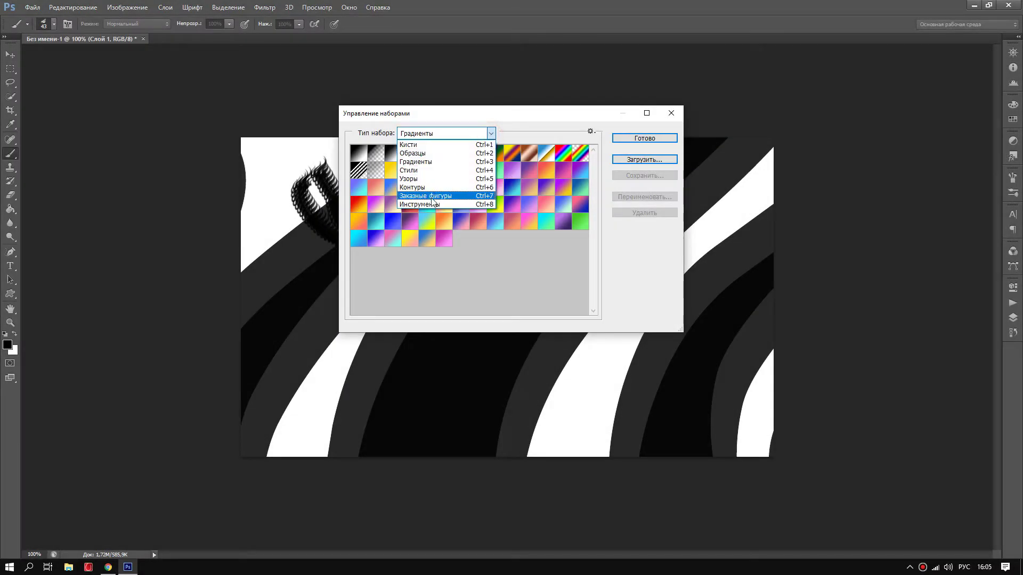
Step: Load Sports_Shapes.csh from the фигуры folder into Custom Shapes and close the Preset Manager
{"action": "left_click", "coordinate": [424, 206]}
{"action": "left_click", "coordinate": [489, 133]}
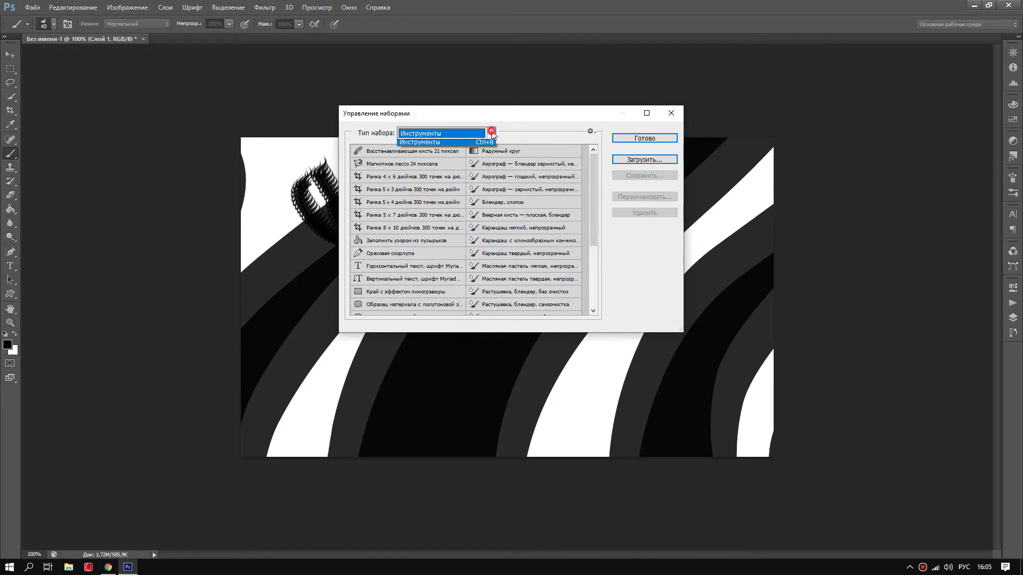
{"action": "left_click", "coordinate": [431, 196]}
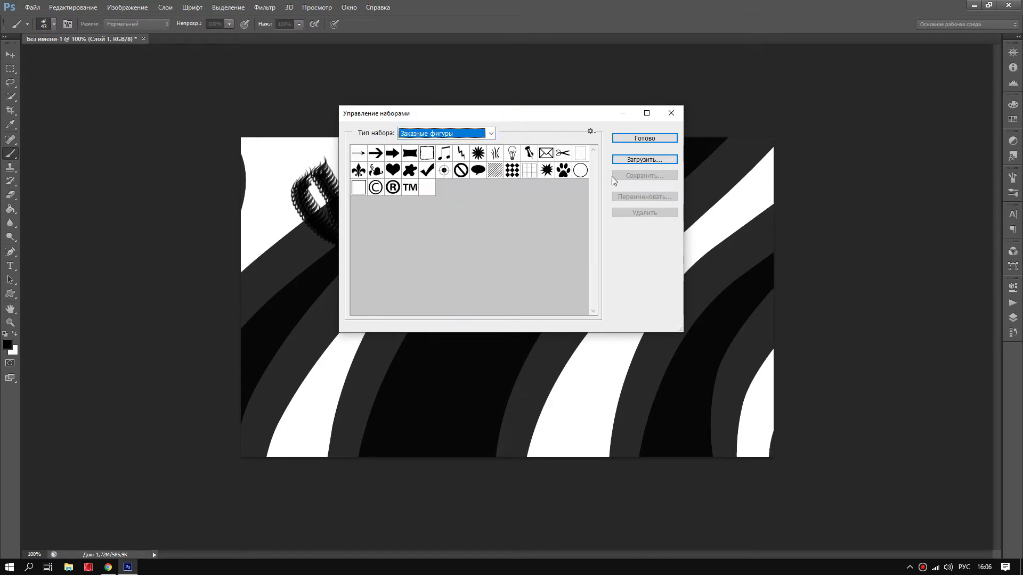
{"action": "left_click", "coordinate": [639, 160]}
{"action": "left_click", "coordinate": [391, 186]}
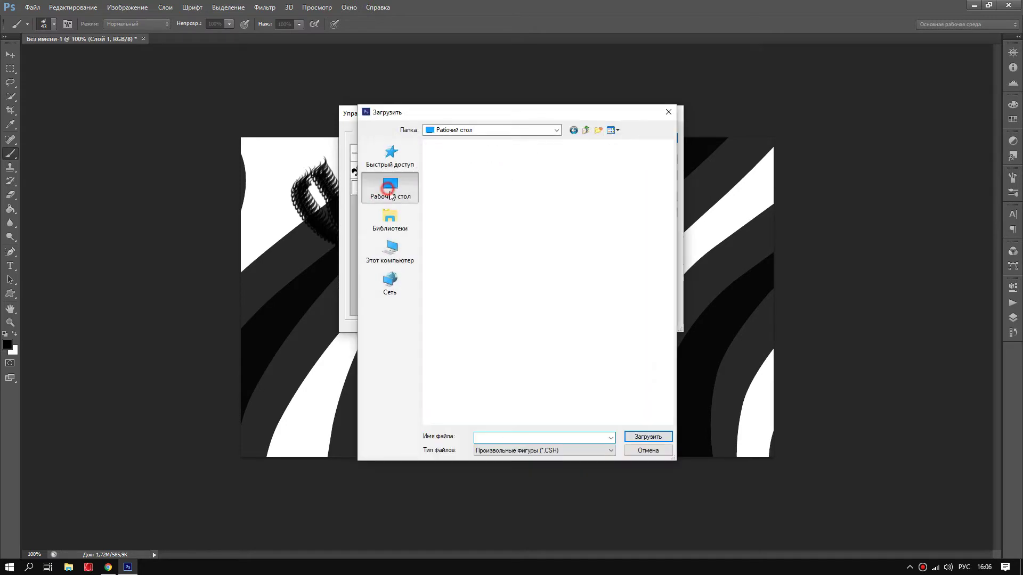
{"action": "double_click", "coordinate": [578, 294]}
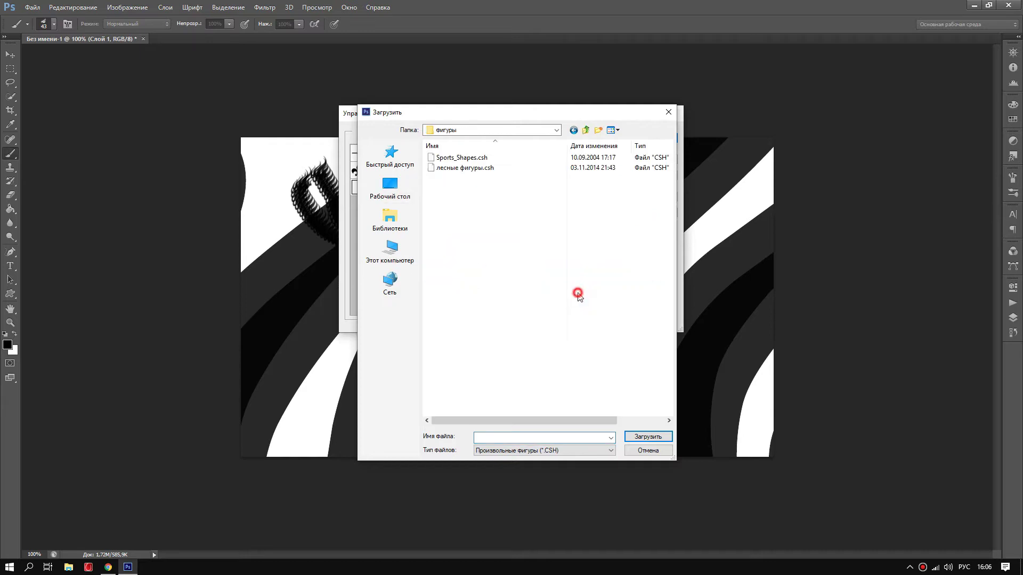
{"action": "left_click", "coordinate": [468, 158]}
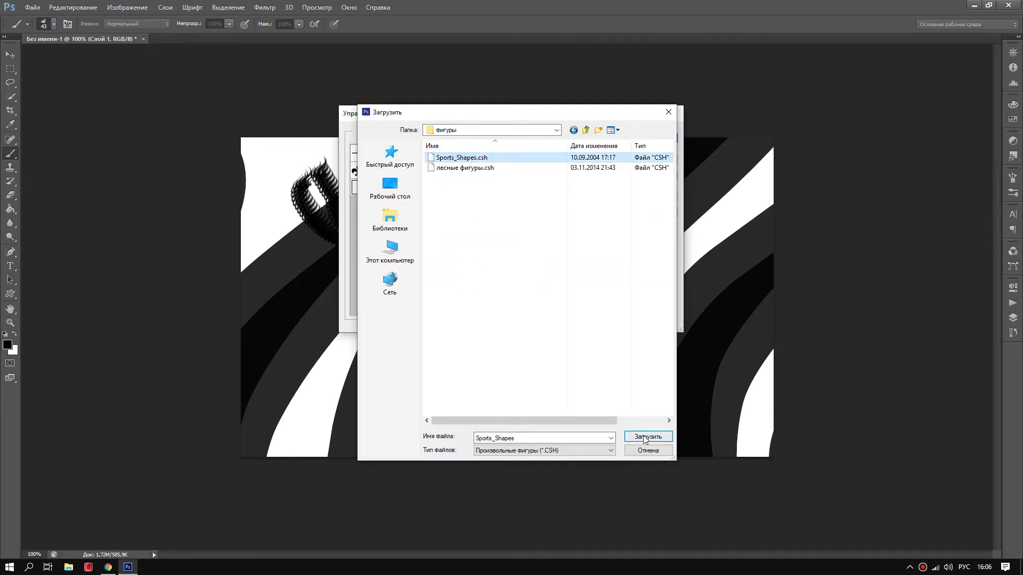
{"action": "left_click", "coordinate": [643, 435]}
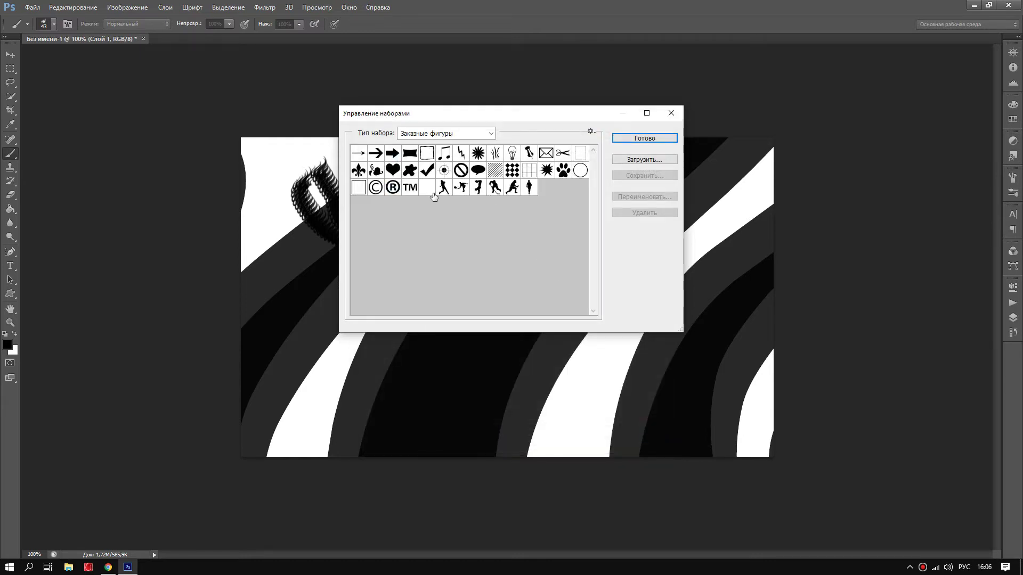
{"action": "left_click", "coordinate": [445, 189]}
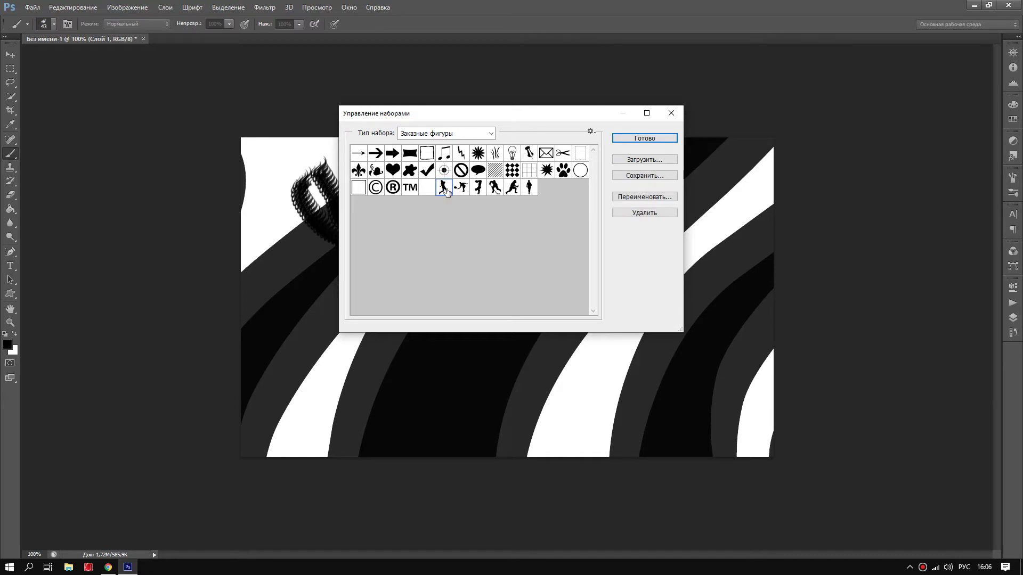
{"action": "left_click", "coordinate": [638, 139]}
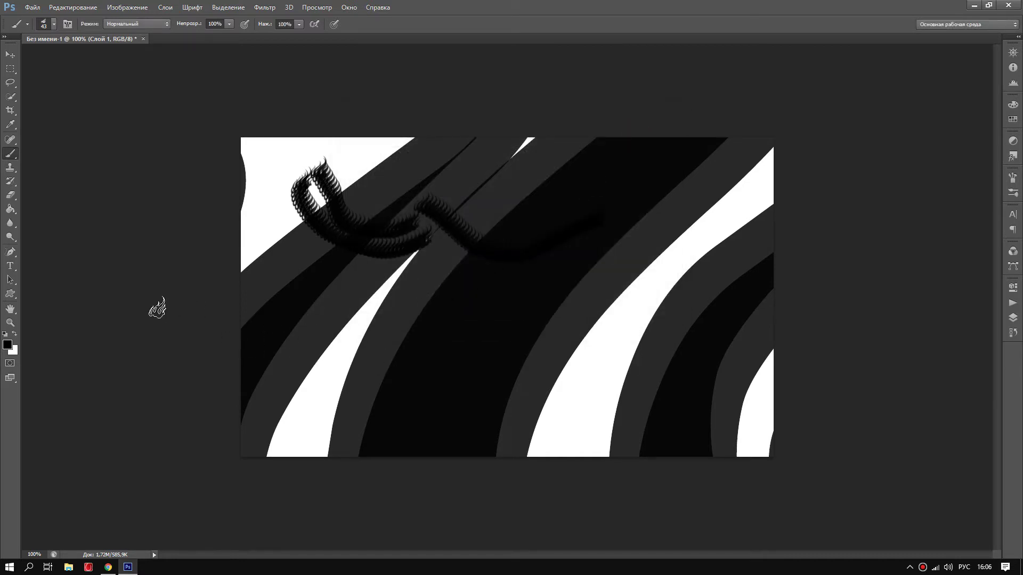
Step: Create a new blank document with the default settings
{"action": "left_click", "coordinate": [33, 7]}
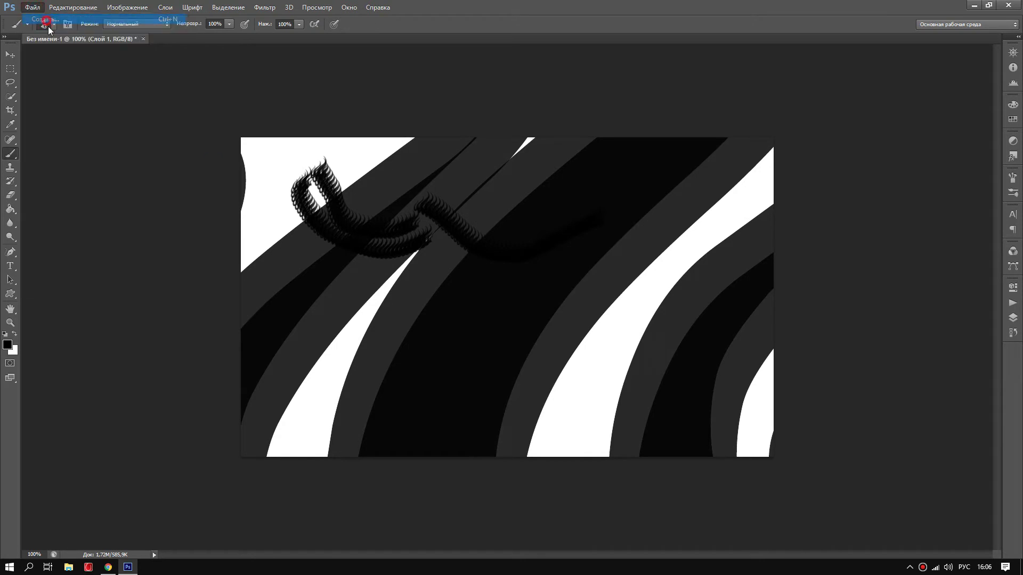
{"action": "left_click", "coordinate": [616, 148]}
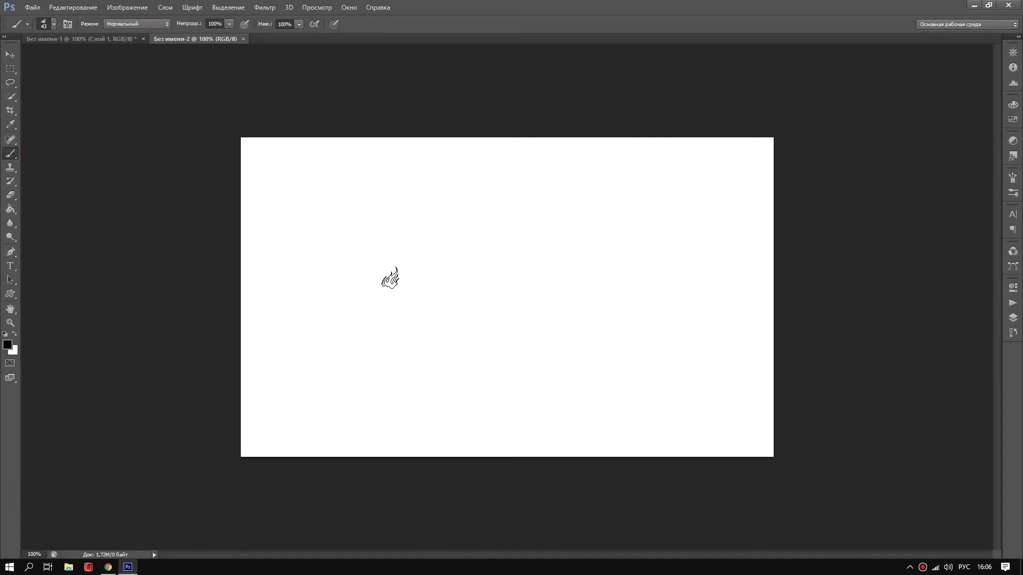
{"action": "right_click", "coordinate": [470, 284]}
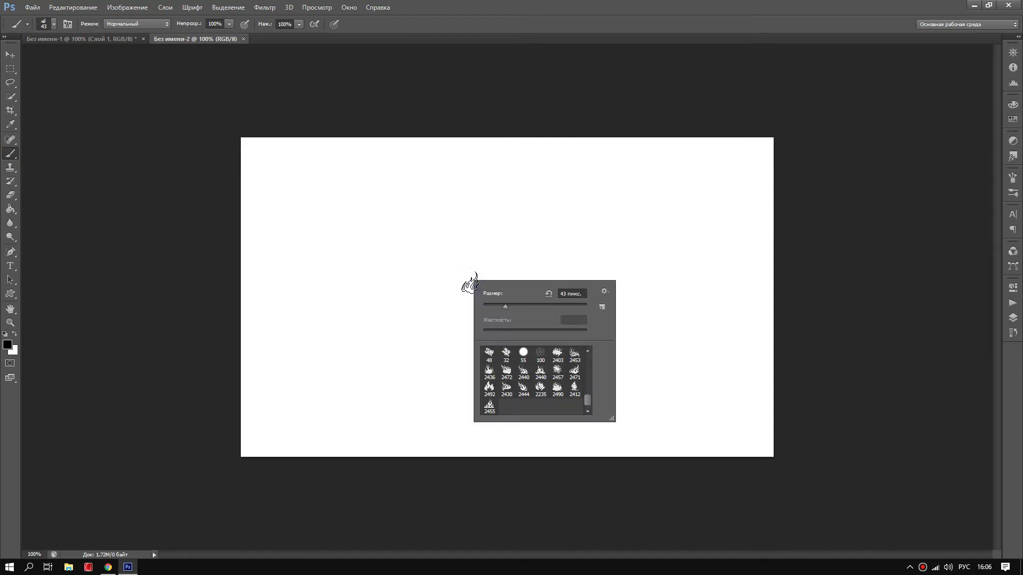
Step: Load Abstract Flames.abr through the brush picker's gear menu and browse the new flame brushes
{"action": "left_click", "coordinate": [605, 291]}
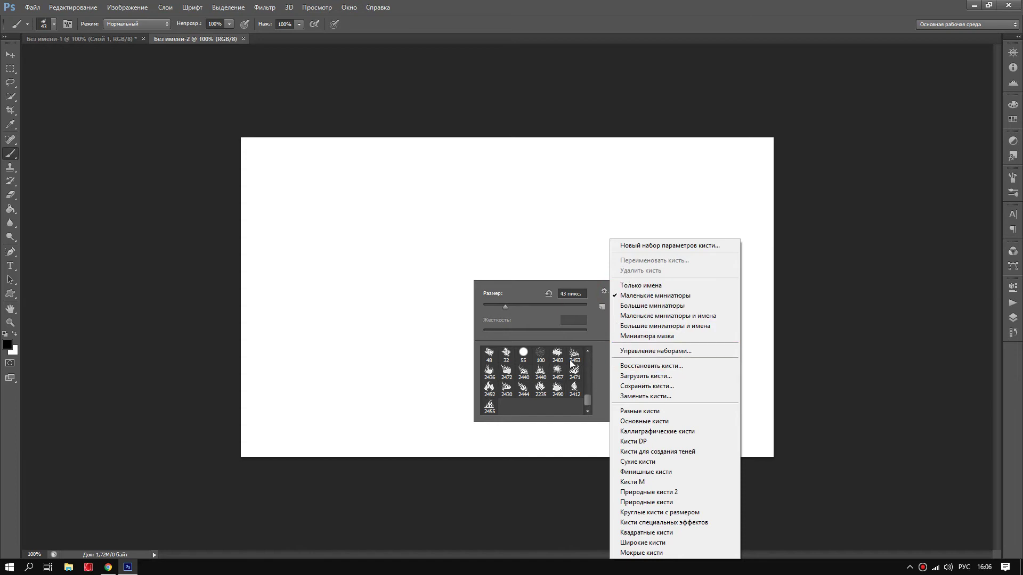
{"action": "left_click", "coordinate": [643, 379]}
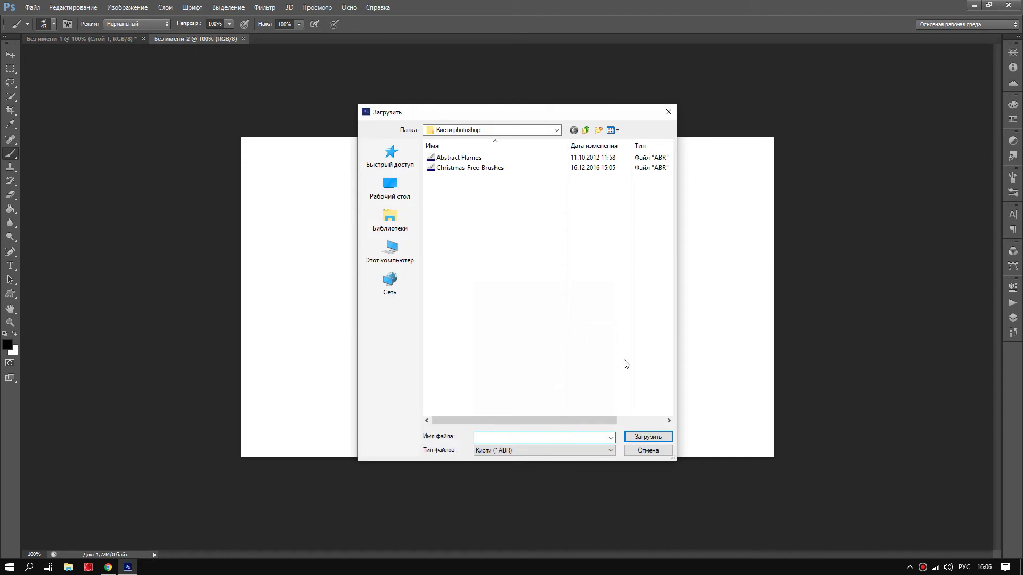
{"action": "left_click", "coordinate": [453, 159]}
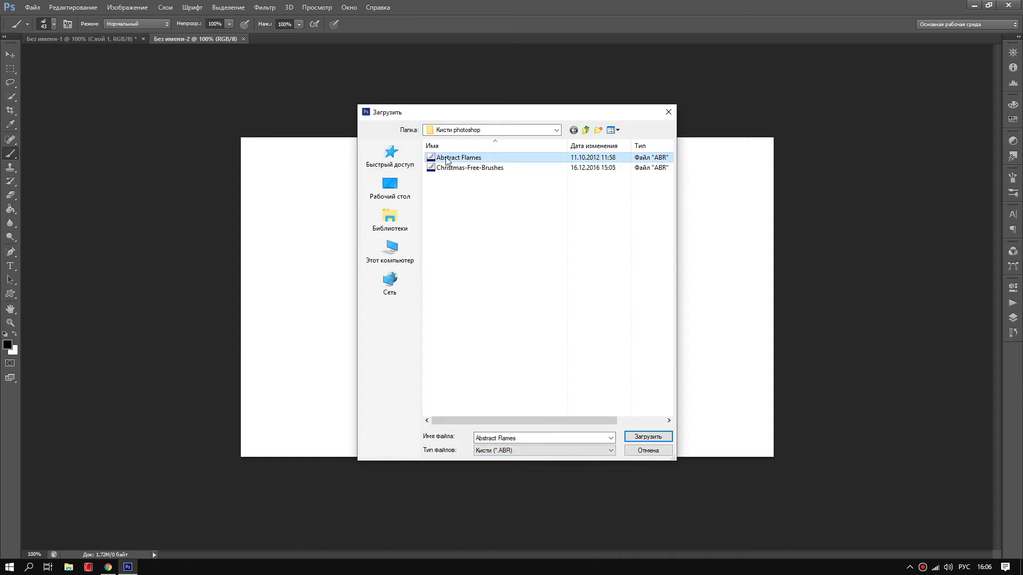
{"action": "left_click", "coordinate": [648, 437]}
{"action": "scroll", "coordinate": [559, 386], "scroll_direction": "down", "scroll_amount": 1}
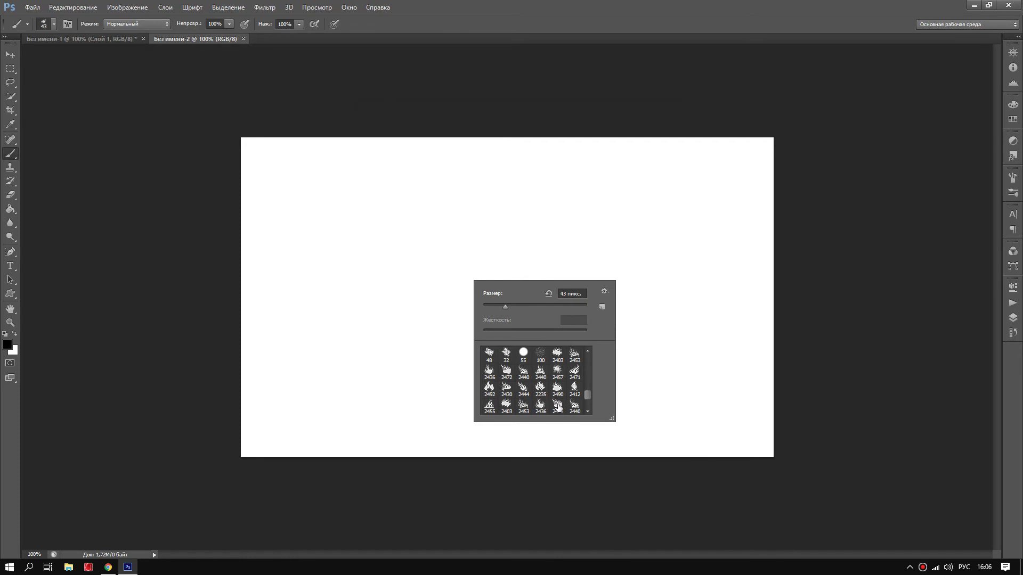
{"action": "scroll", "coordinate": [557, 406], "scroll_direction": "down", "scroll_amount": 1}
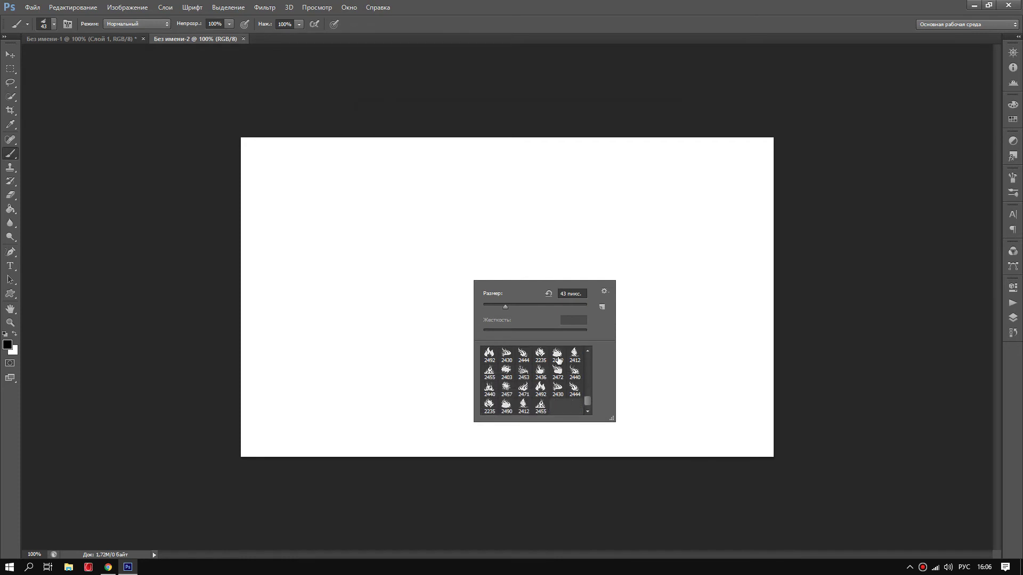
{"action": "left_click", "coordinate": [12, 295]}
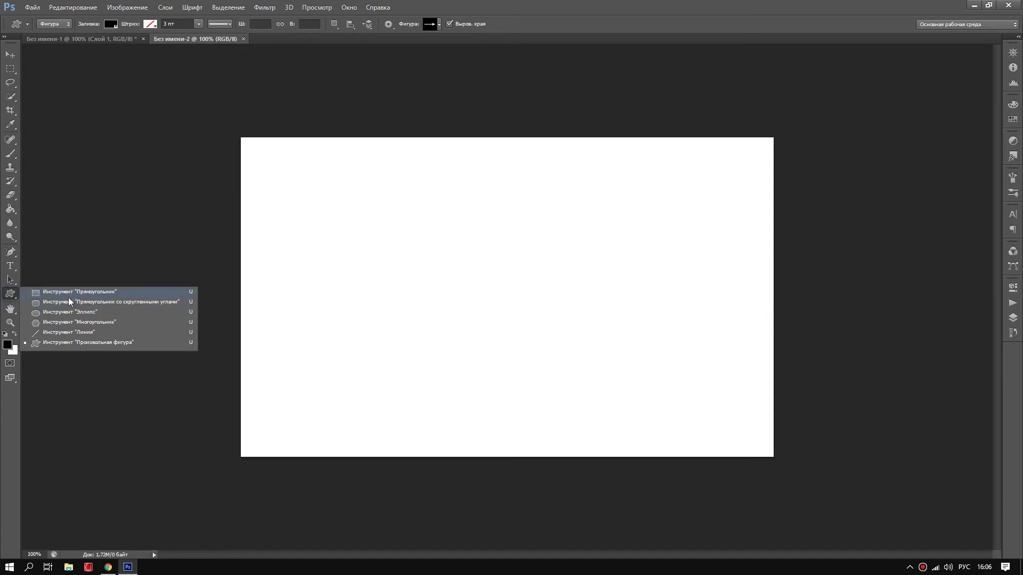
Step: Load the лесные фигуры.csh shape set into the Custom Shape tool's picker
{"action": "left_click", "coordinate": [76, 346]}
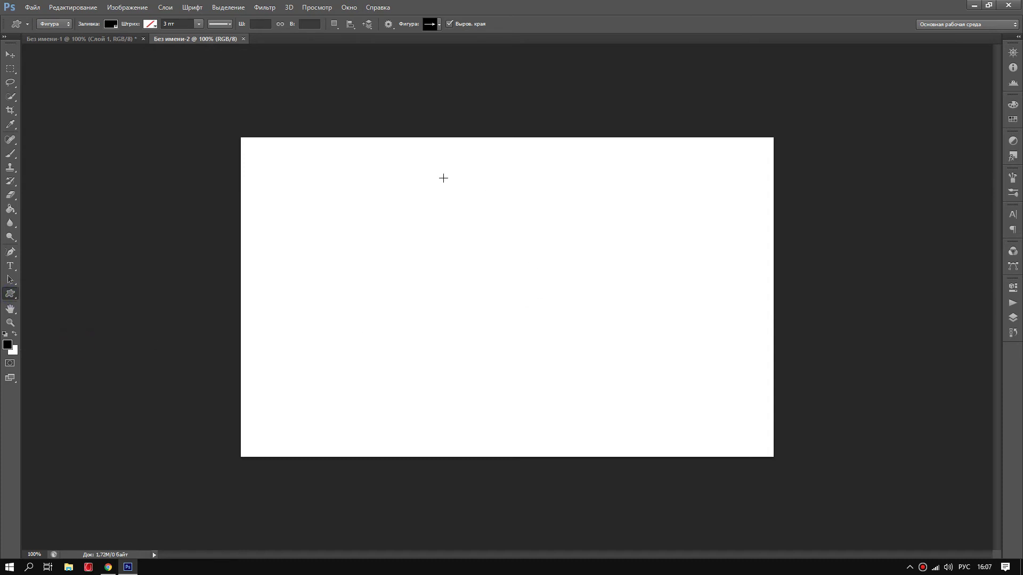
{"action": "left_click", "coordinate": [439, 25]}
{"action": "left_click", "coordinate": [490, 42]}
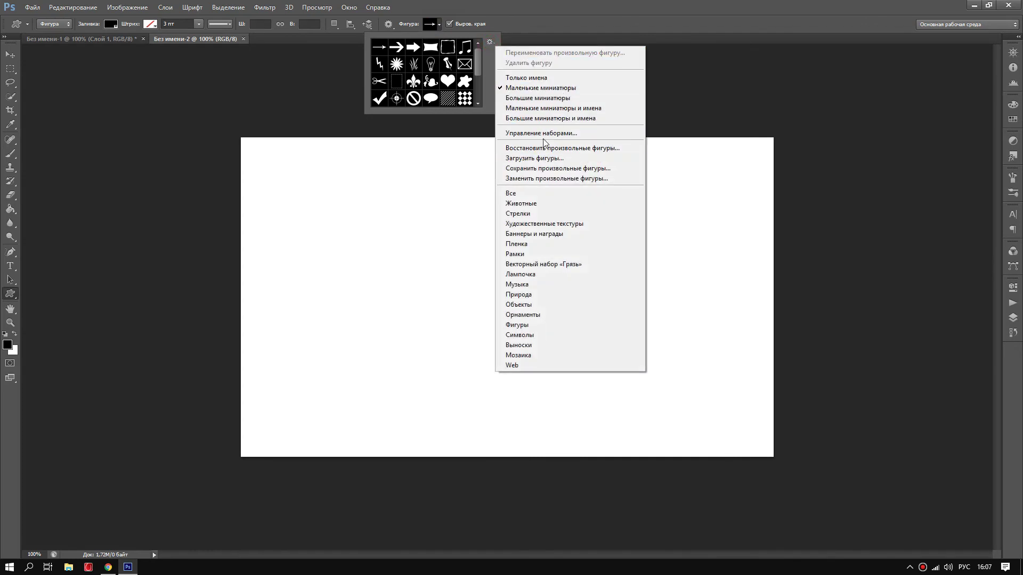
{"action": "left_click", "coordinate": [536, 158]}
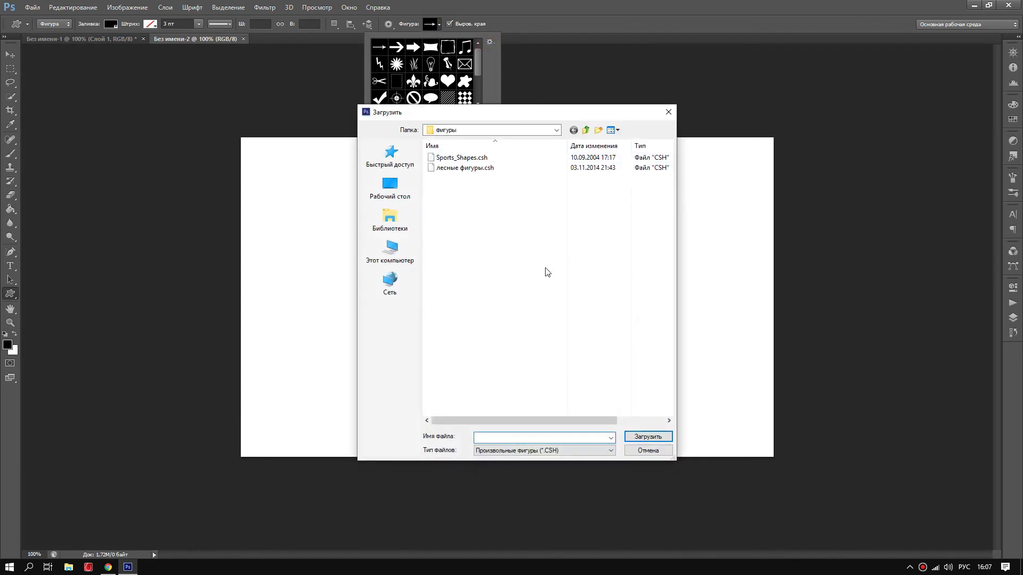
{"action": "left_click", "coordinate": [461, 172]}
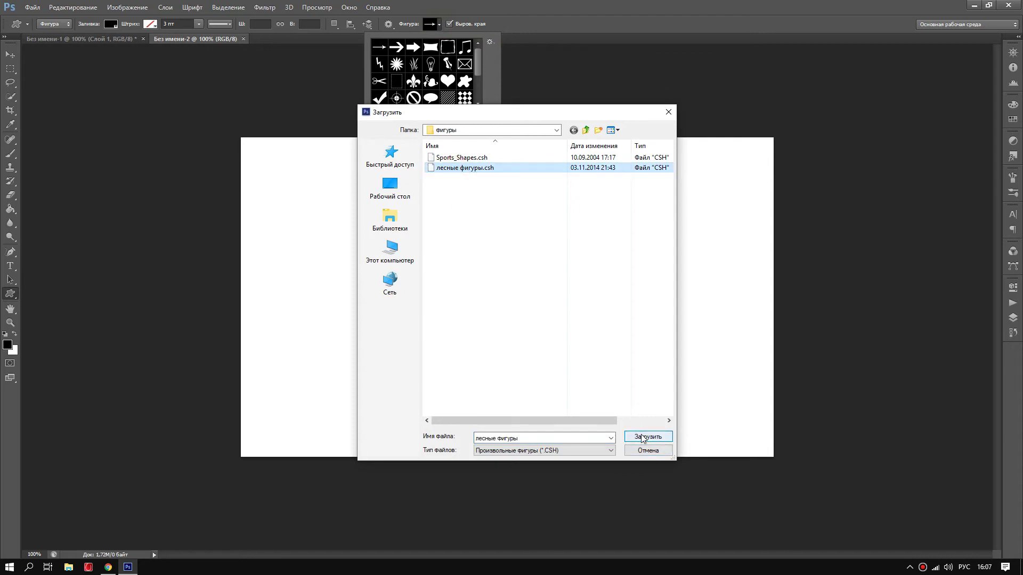
{"action": "left_click", "coordinate": [648, 437]}
Step: Choose the fir-tree shape and draw it large in the middle of the canvas
{"action": "scroll", "coordinate": [464, 81], "scroll_direction": "down", "scroll_amount": 2}
{"action": "scroll", "coordinate": [465, 82], "scroll_direction": "down", "scroll_amount": 2}
{"action": "scroll", "coordinate": [441, 81], "scroll_direction": "down", "scroll_amount": 1}
{"action": "double_click", "coordinate": [448, 67]}
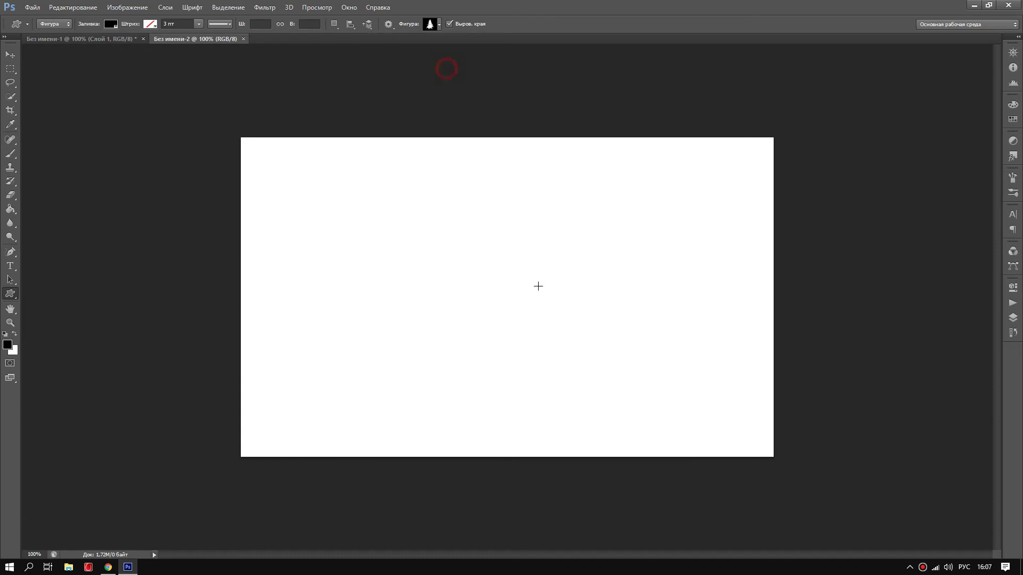
{"action": "left_click_drag", "start_coordinate": [585, 209], "coordinate": [408, 421]}
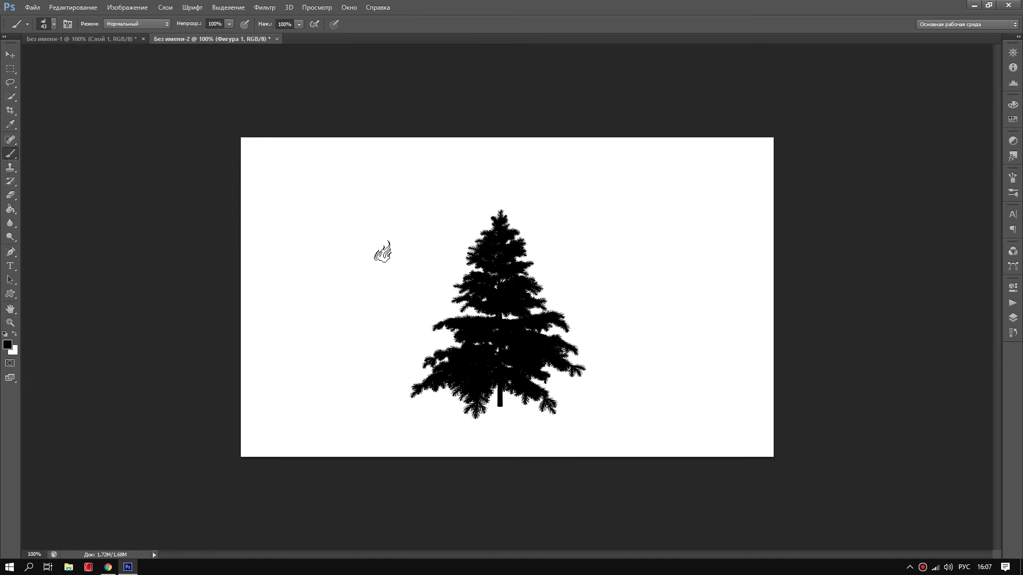
Step: Select house brush 1907 and set its size to 39 px
{"action": "right_click", "coordinate": [408, 263]}
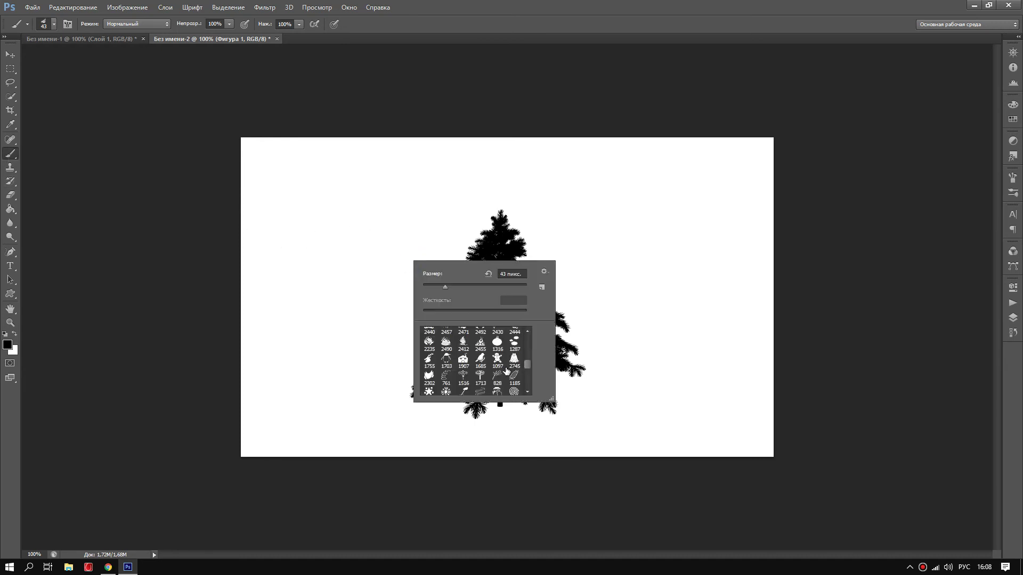
{"action": "scroll", "coordinate": [508, 367], "scroll_direction": "down", "scroll_amount": 1}
{"action": "double_click", "coordinate": [461, 352]}
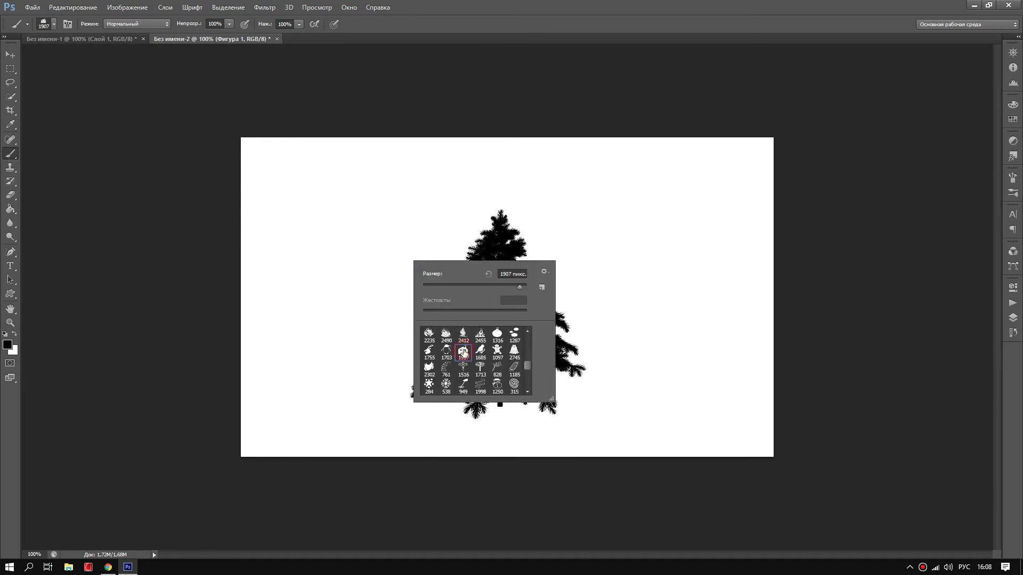
{"action": "right_click", "coordinate": [418, 267]}
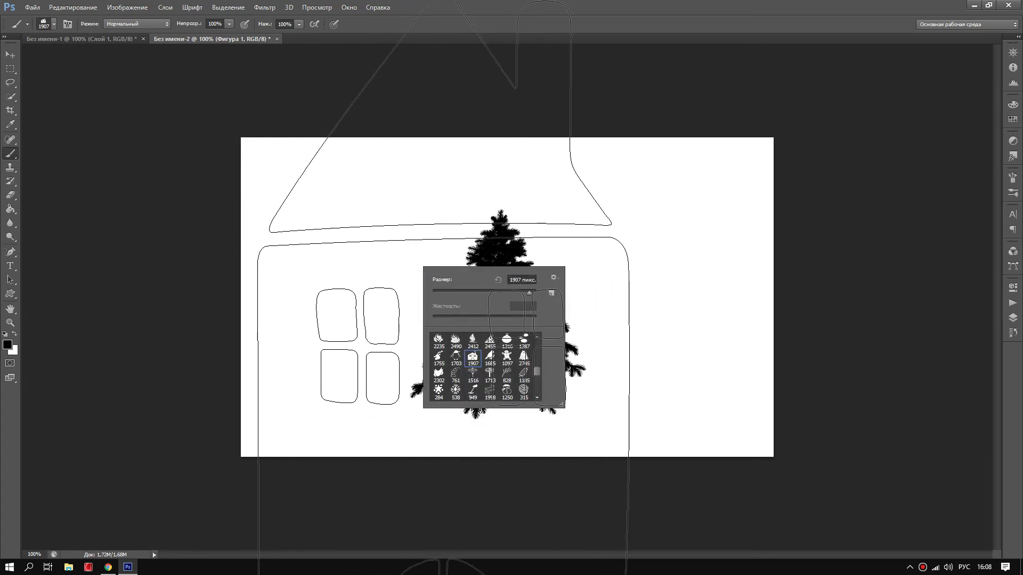
{"action": "left_click", "coordinate": [452, 290]}
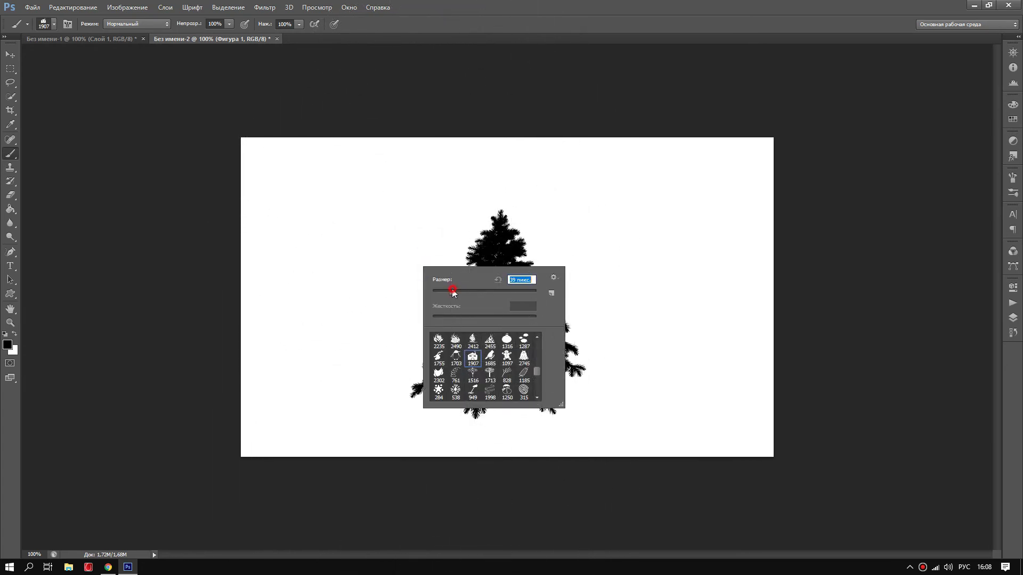
Step: Add a smeared house stroke at upper left and about nine house stamps around the tree, then minimise Photoshop
{"action": "left_click_drag", "start_coordinate": [408, 207], "coordinate": [387, 221]}
{"action": "left_click", "coordinate": [337, 282]}
{"action": "left_click", "coordinate": [372, 284]}
{"action": "left_click", "coordinate": [348, 340]}
{"action": "left_click", "coordinate": [385, 382]}
{"action": "left_click", "coordinate": [435, 309]}
{"action": "left_click", "coordinate": [634, 319]}
{"action": "left_click", "coordinate": [708, 299]}
{"action": "left_click", "coordinate": [617, 237]}
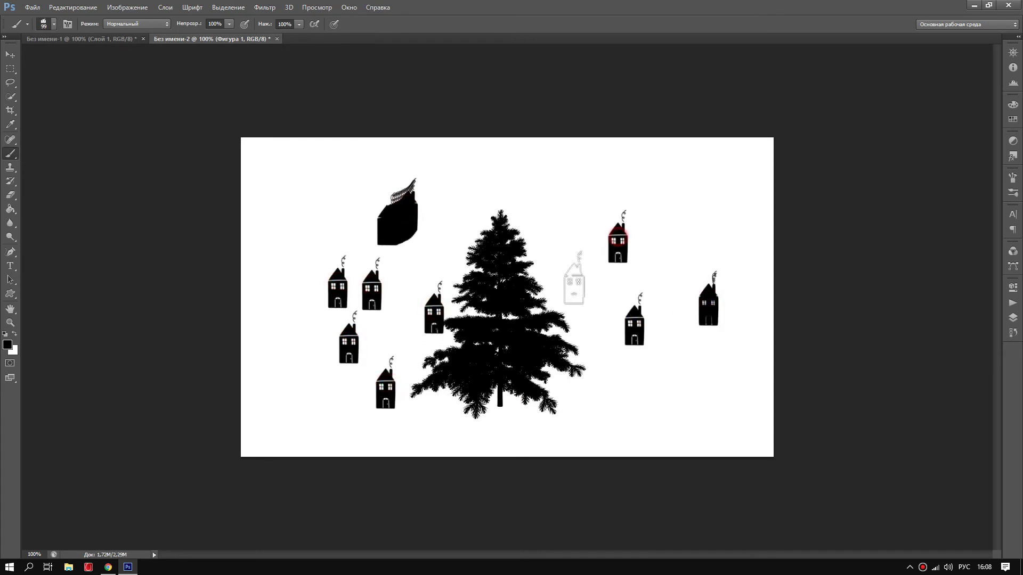
{"action": "left_click", "coordinate": [561, 273]}
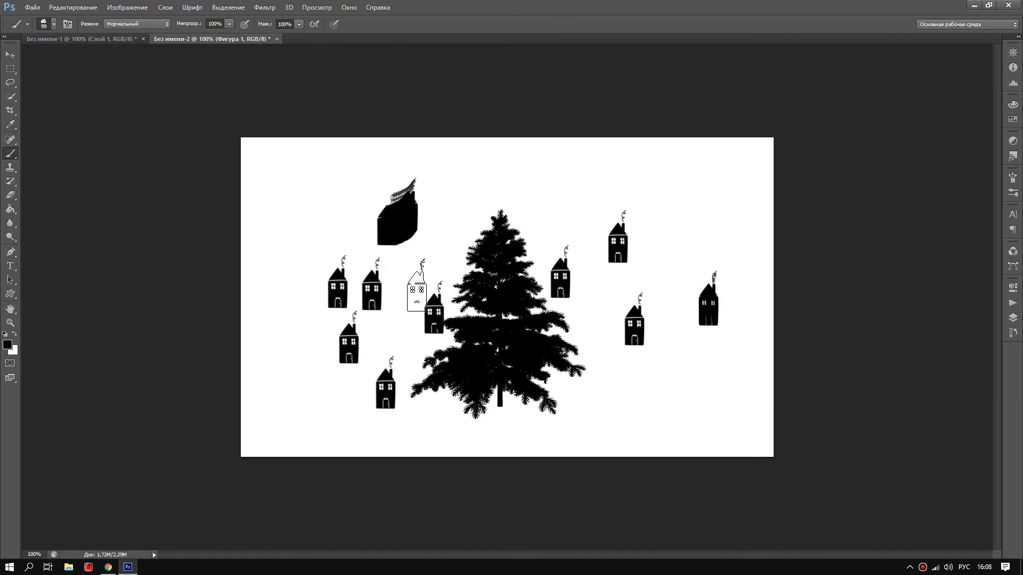
{"action": "left_click", "coordinate": [503, 573]}
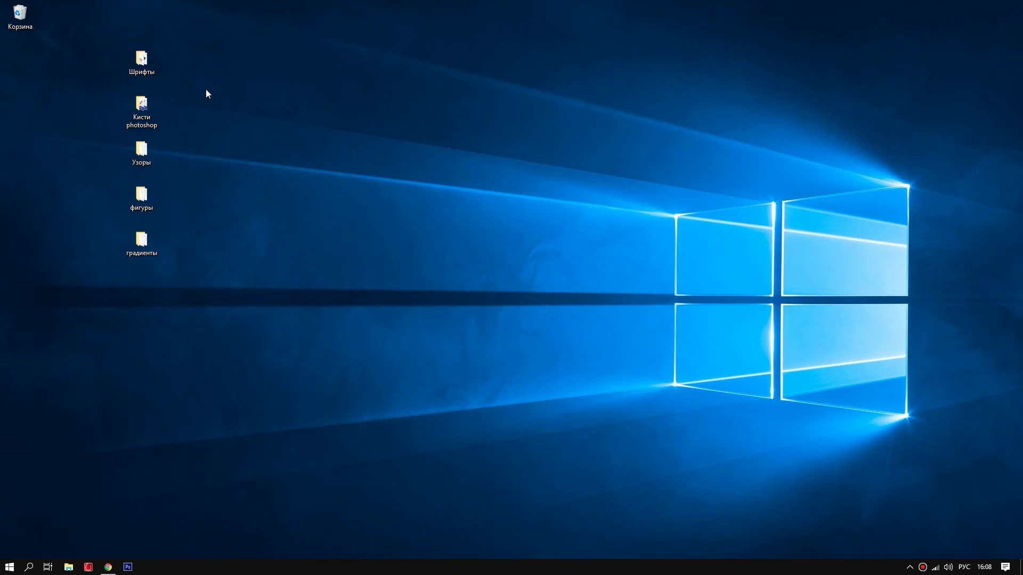
Step: Box-select the five resource folders on the desktop, then deselect them
{"action": "left_click_drag", "start_coordinate": [198, 56], "coordinate": [135, 255]}
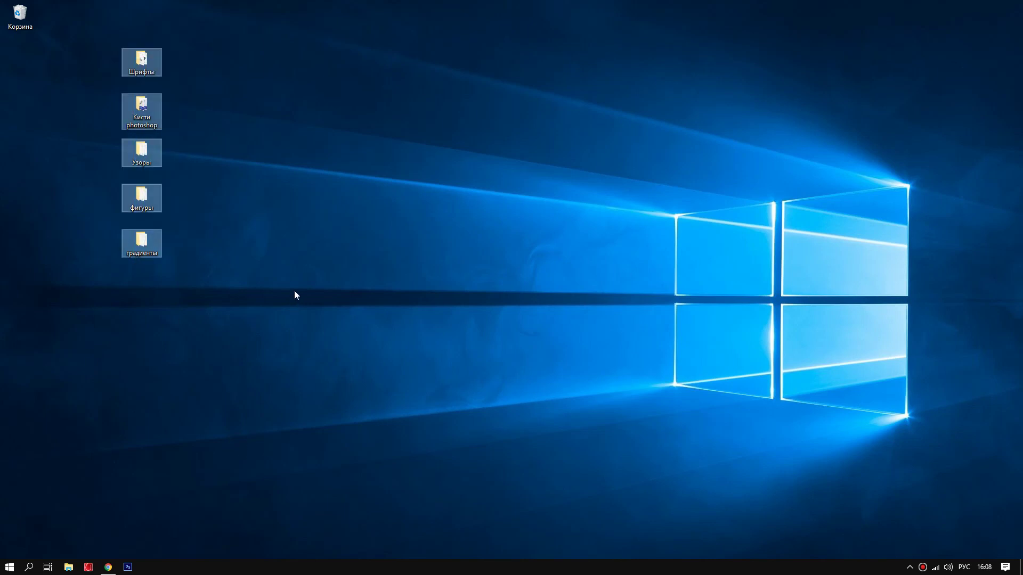
{"action": "left_click", "coordinate": [188, 277]}
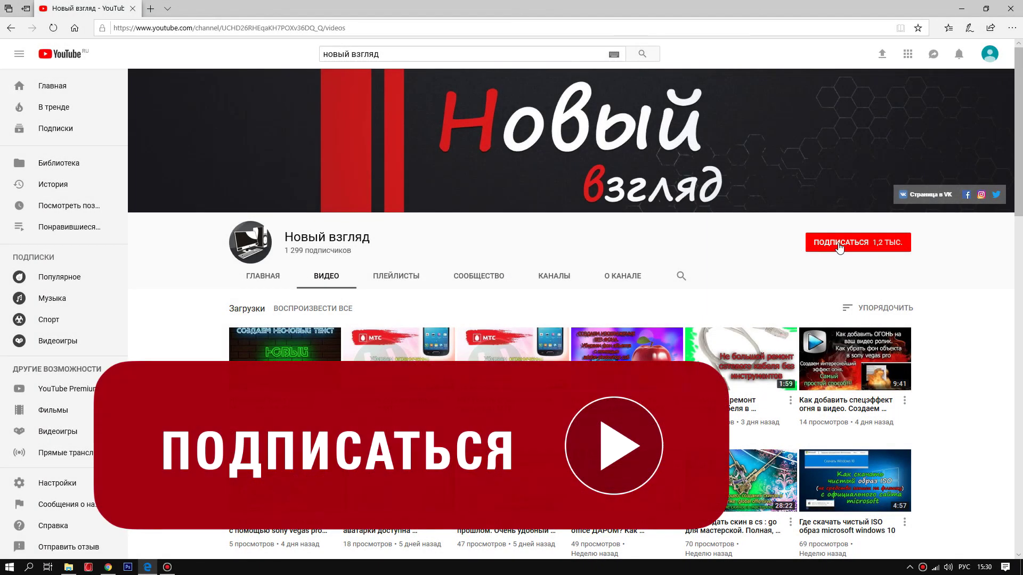
Step: Subscribe to the Новый взгляд channel with the notification bell on, then browse its videos
{"action": "left_click", "coordinate": [835, 246]}
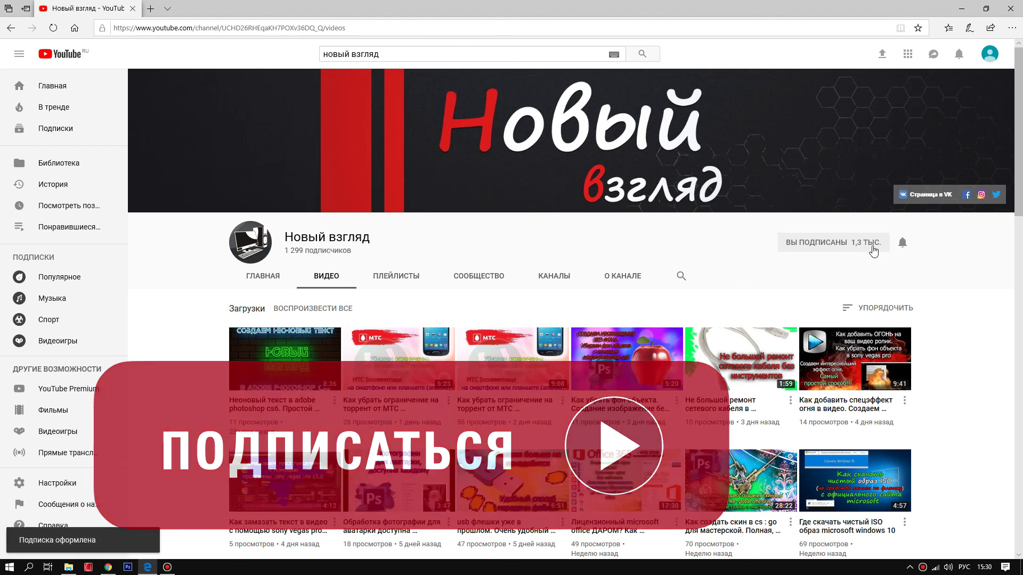
{"action": "left_click", "coordinate": [905, 244]}
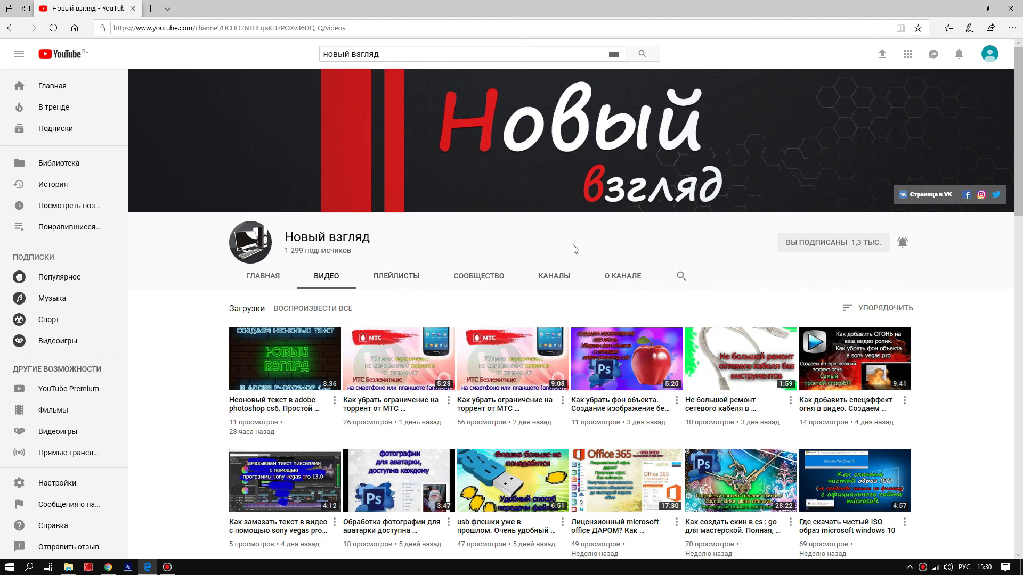
{"action": "scroll", "coordinate": [373, 314], "scroll_direction": "down", "scroll_amount": 3}
{"action": "scroll", "coordinate": [341, 301], "scroll_direction": "up", "scroll_amount": 3}
{"action": "scroll", "coordinate": [408, 322], "scroll_direction": "down", "scroll_amount": 1}
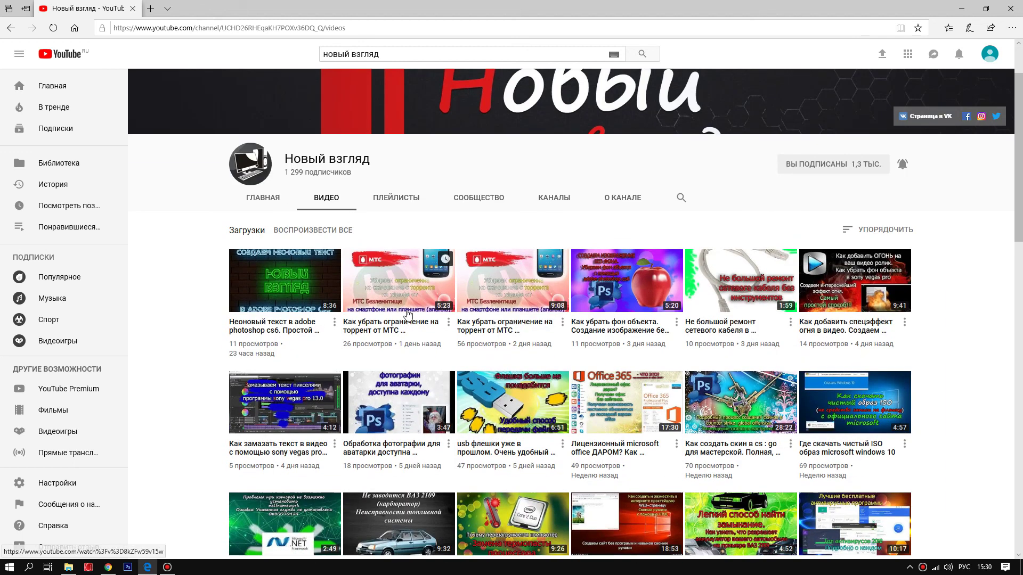
{"action": "scroll", "coordinate": [434, 368], "scroll_direction": "down", "scroll_amount": 1}
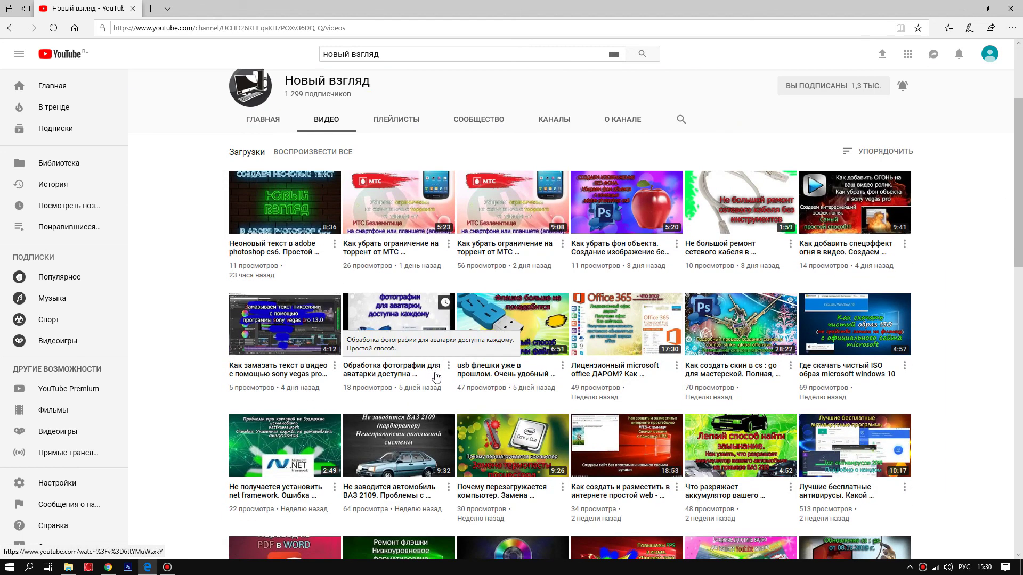
{"action": "scroll", "coordinate": [433, 373], "scroll_direction": "down", "scroll_amount": 1}
{"action": "scroll", "coordinate": [433, 372], "scroll_direction": "down", "scroll_amount": 1}
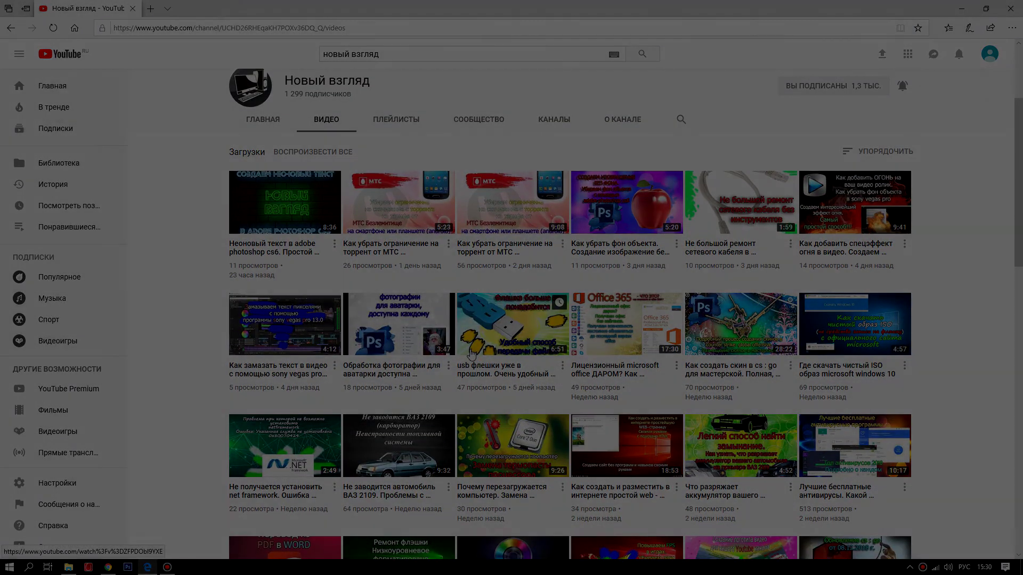